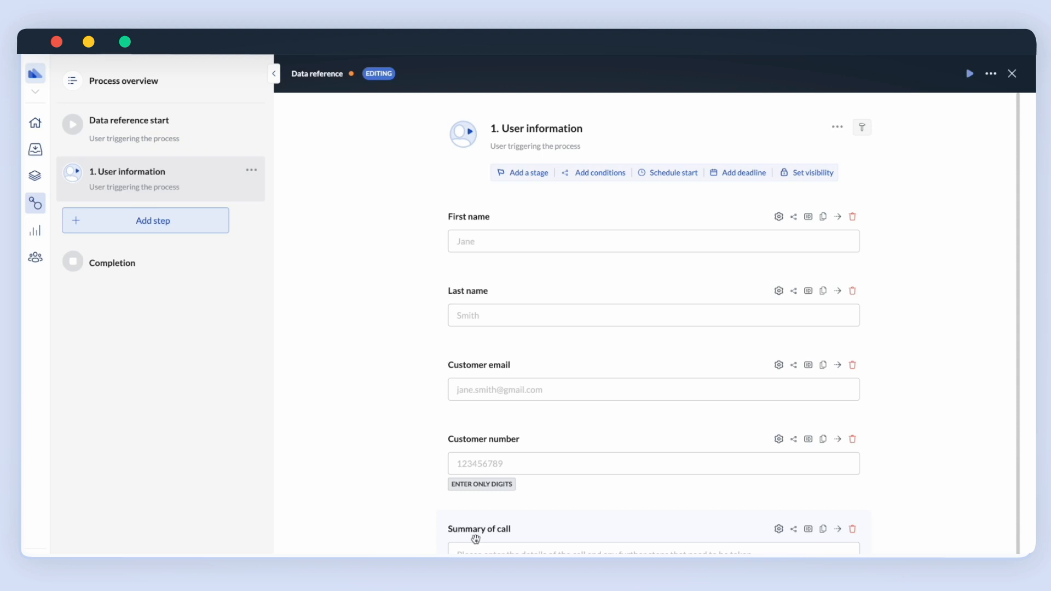
Add the 'Sendgrid - Send email with attachment' step template after User information.
left_click(195, 223)
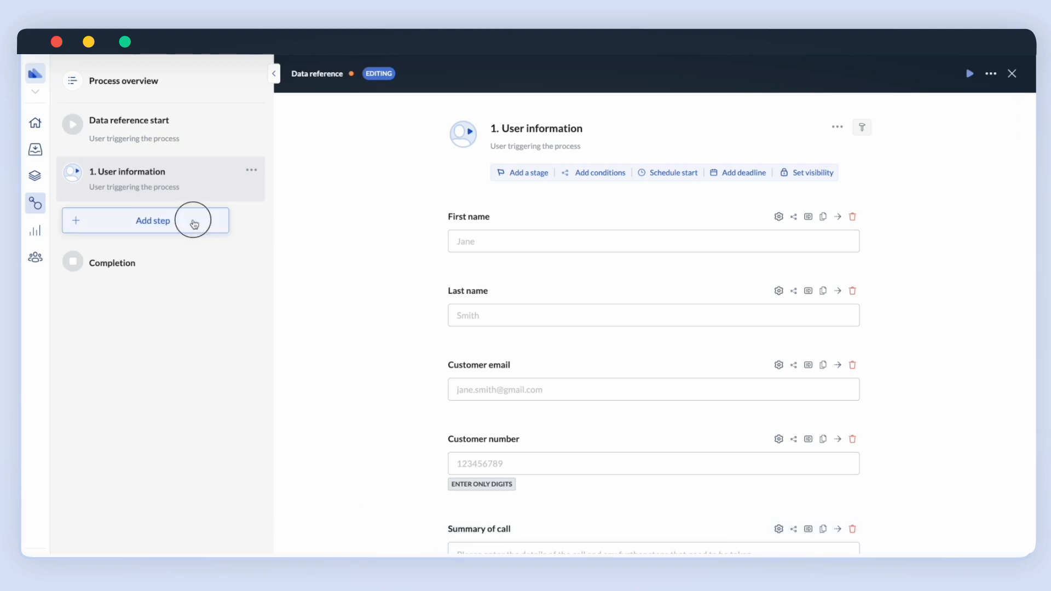
mouse_move(214, 406)
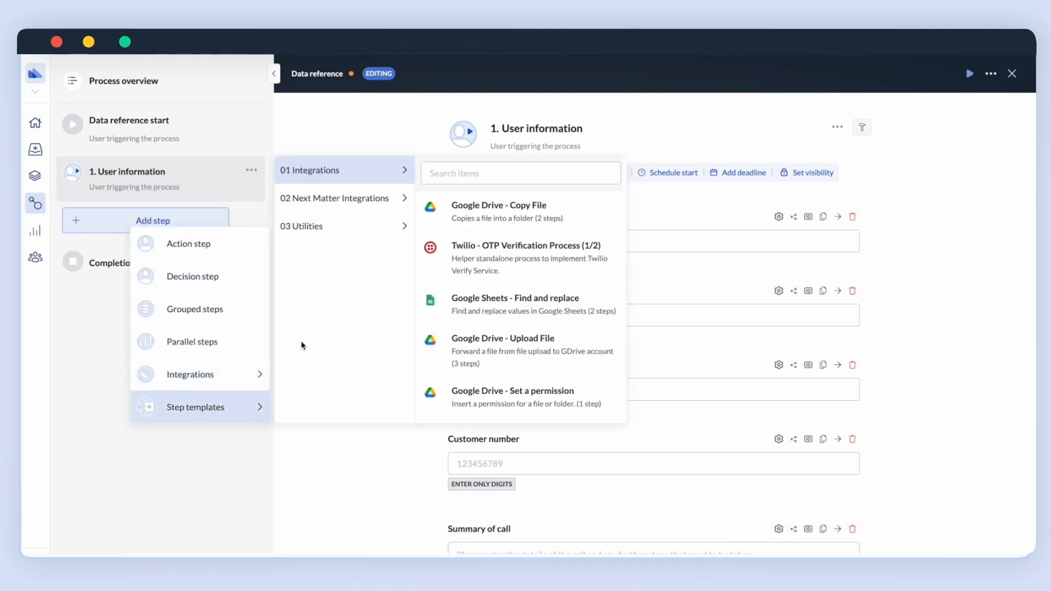
scroll(471, 255, "down", 5)
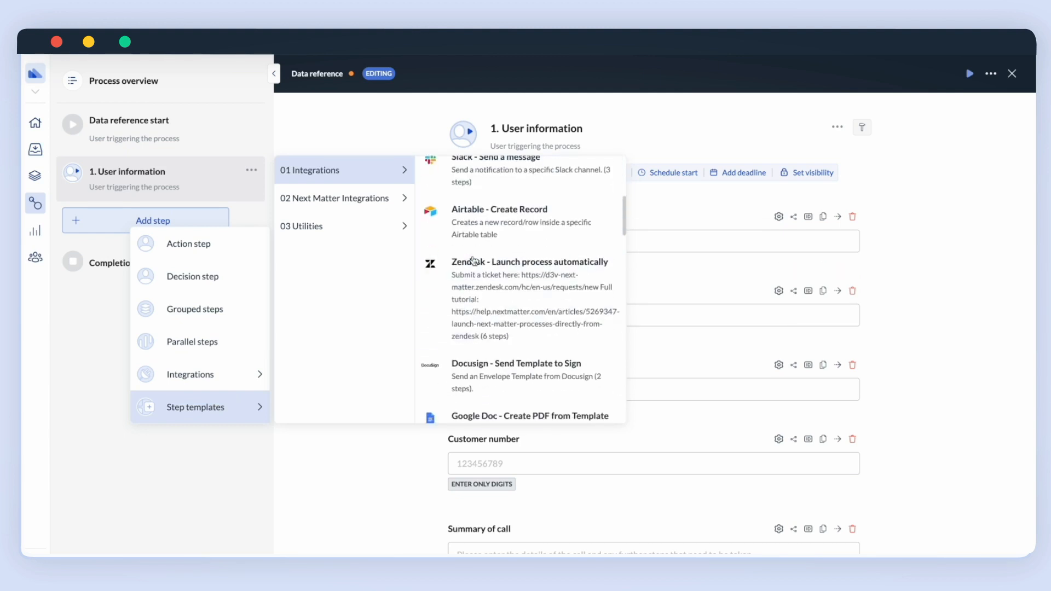
scroll(472, 260, "down", 5)
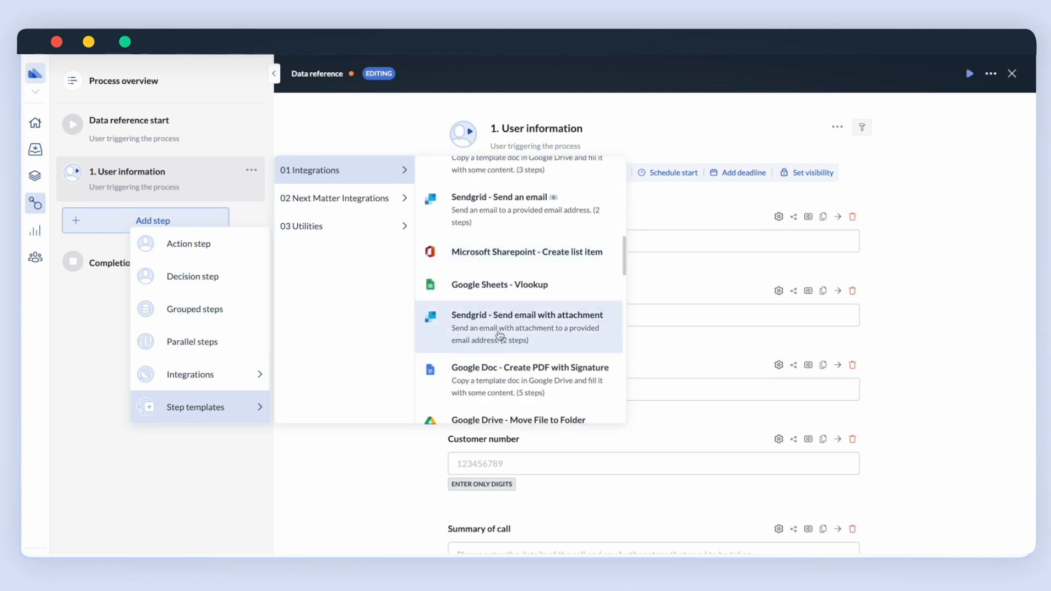
left_click(500, 336)
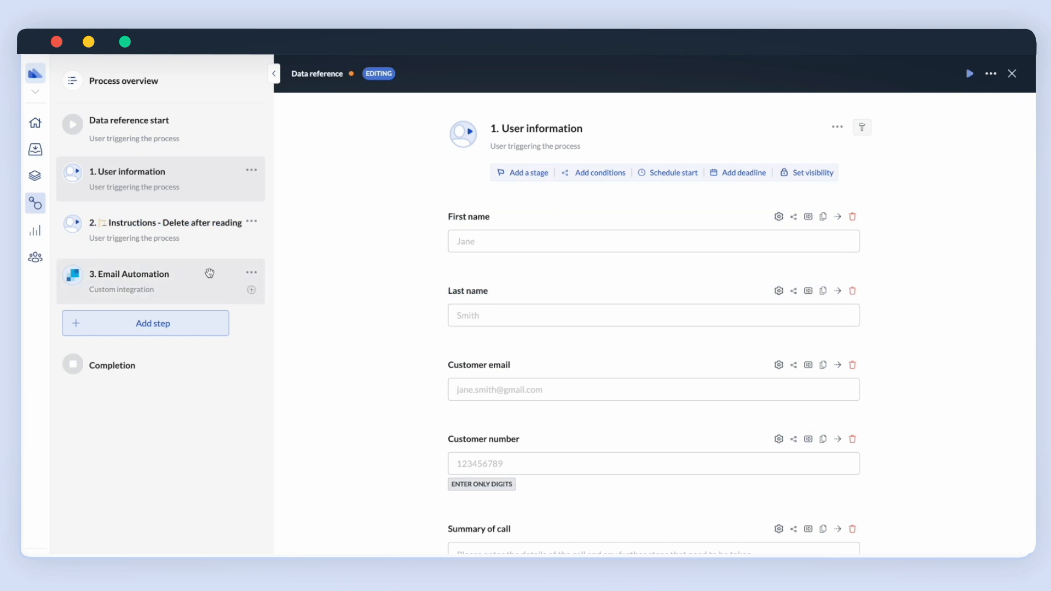
Delete the template's Instructions step, keeping only the Email Automation step.
left_click(251, 221)
left_click(214, 295)
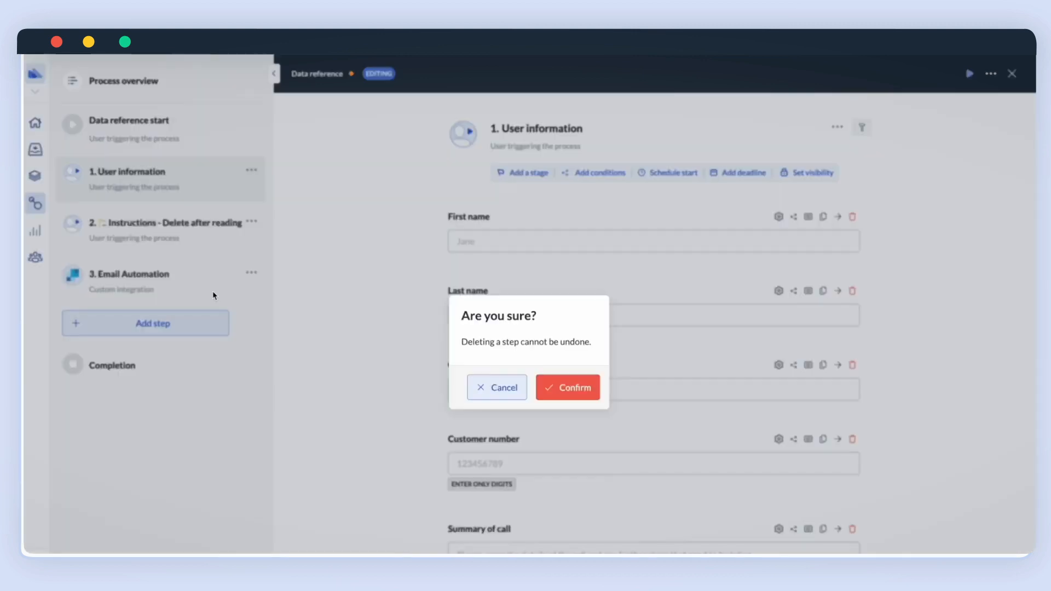
left_click(555, 391)
left_click(169, 227)
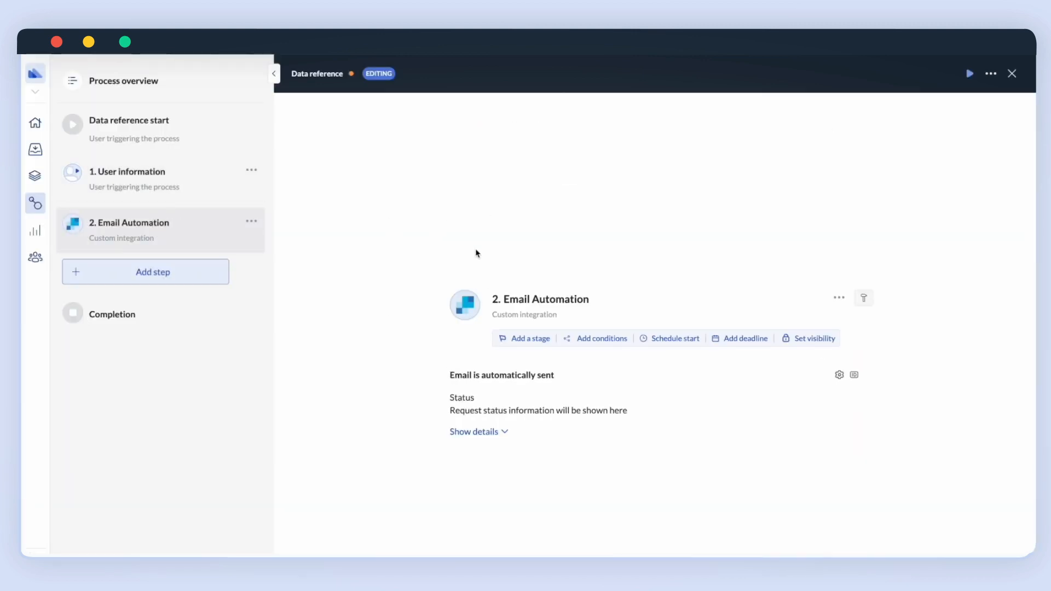
Rename the email step to 'User call summary email'.
left_click(534, 301)
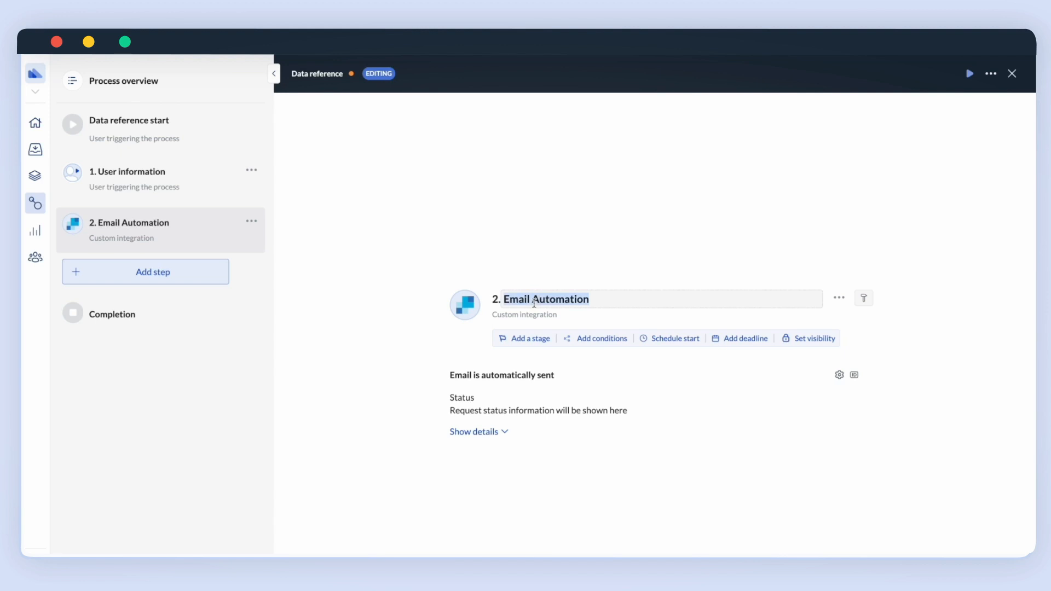
type("User")
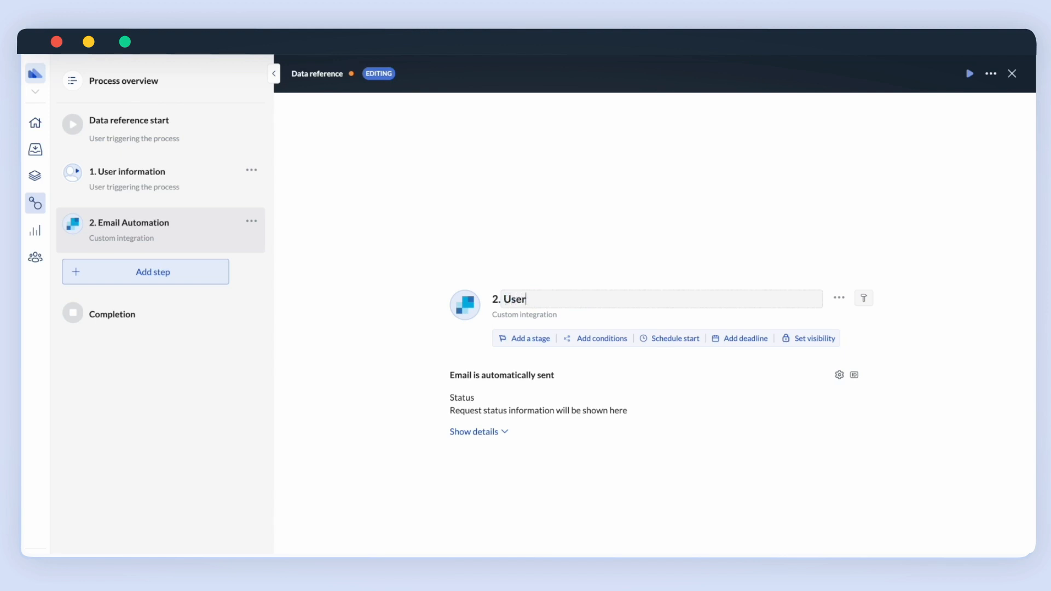
type(" call summary email")
left_click(699, 203)
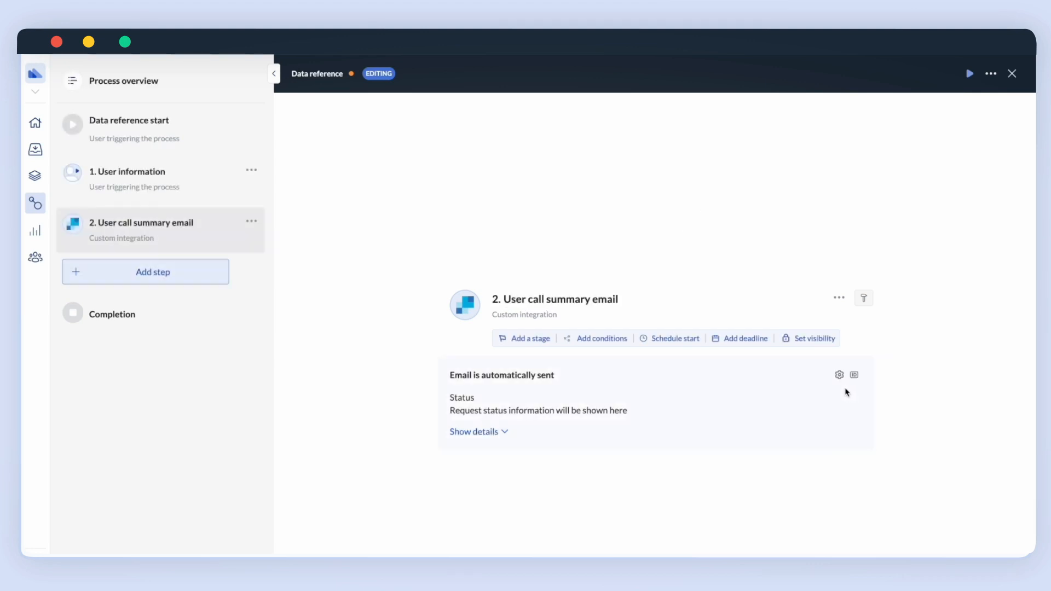
Set the sender name to 'Next Matter' and the recipient to the Customer email reference.
left_click(839, 374)
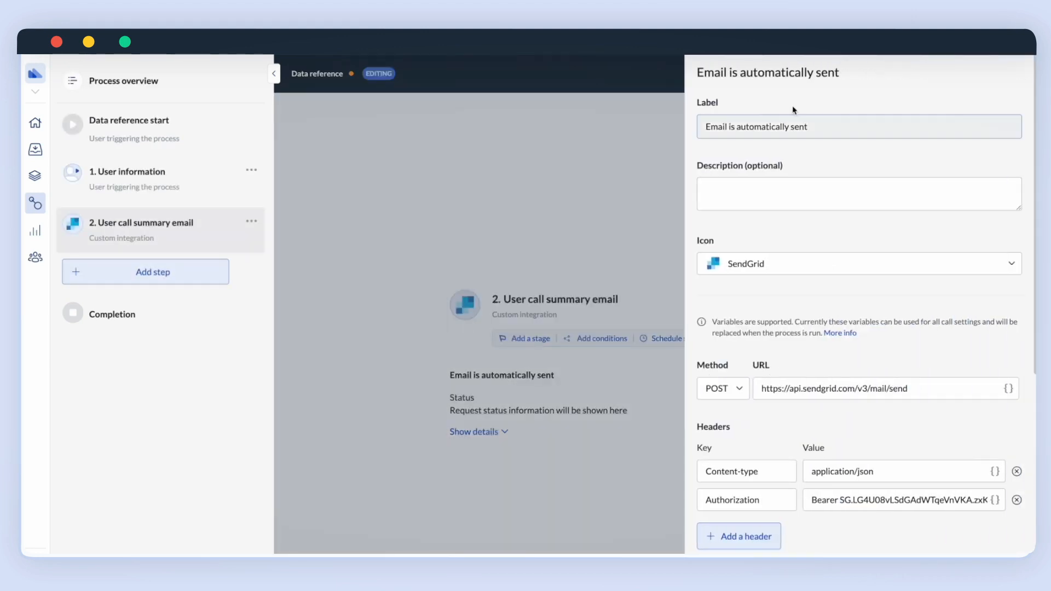
scroll(789, 172, "down", 1)
scroll(788, 166, "down", 8)
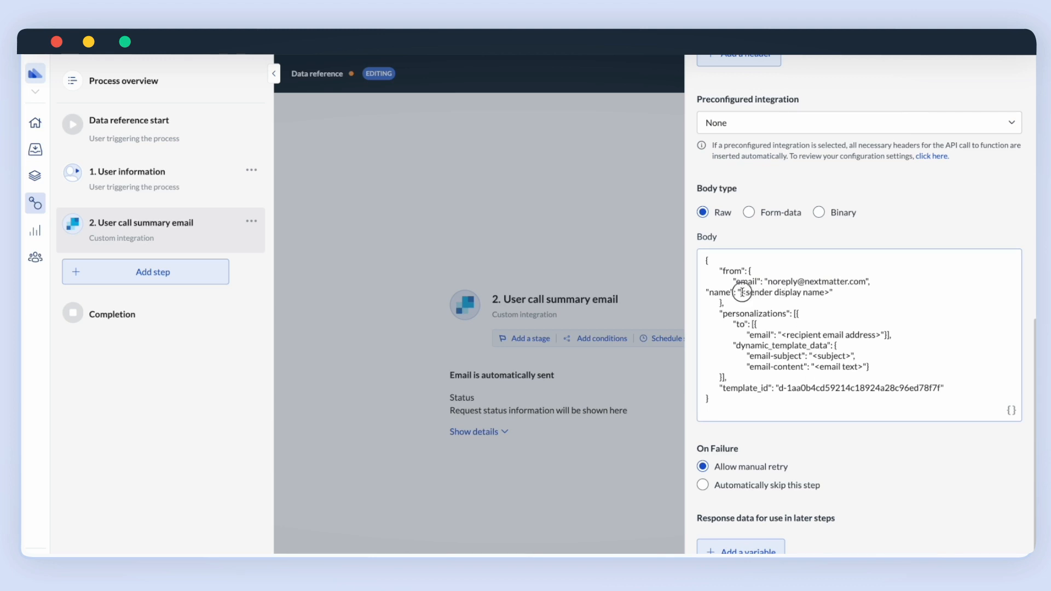
left_click_drag(743, 294, 827, 292)
type("Ne")
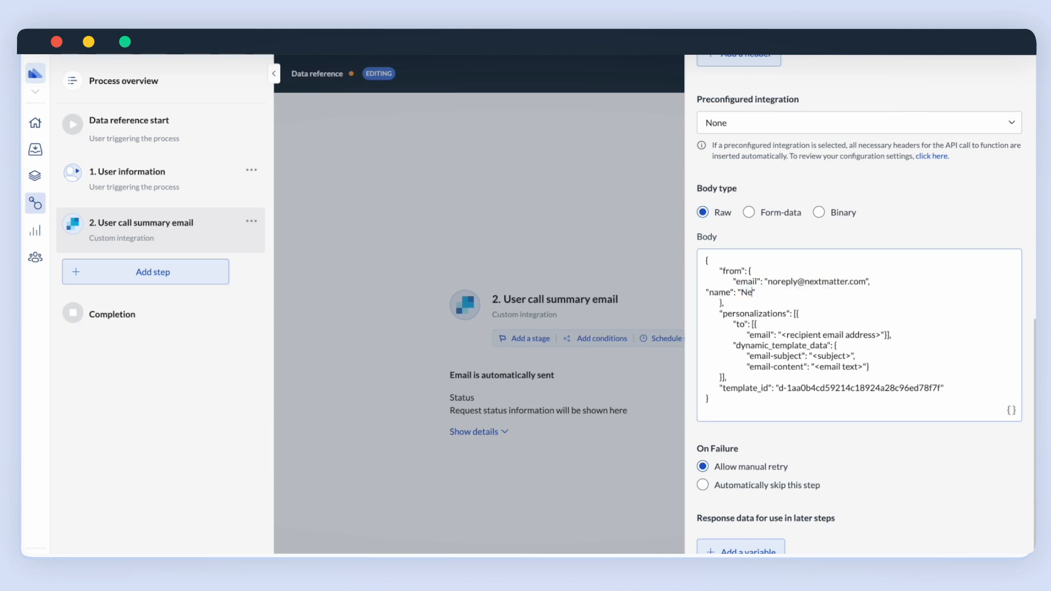
type("xt Matter")
left_click_drag(783, 336, 880, 336)
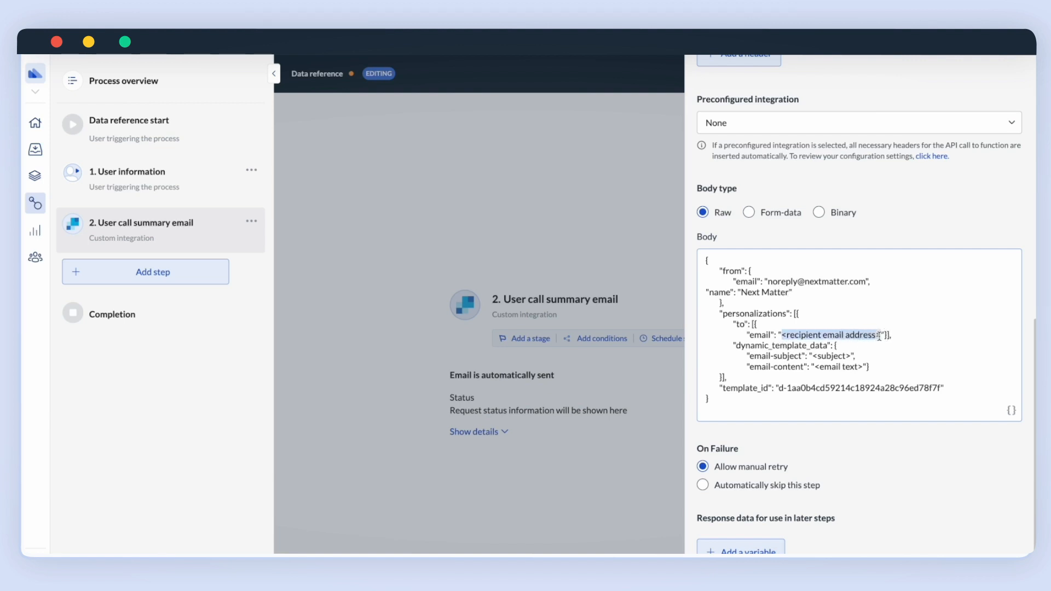
left_click(1011, 410)
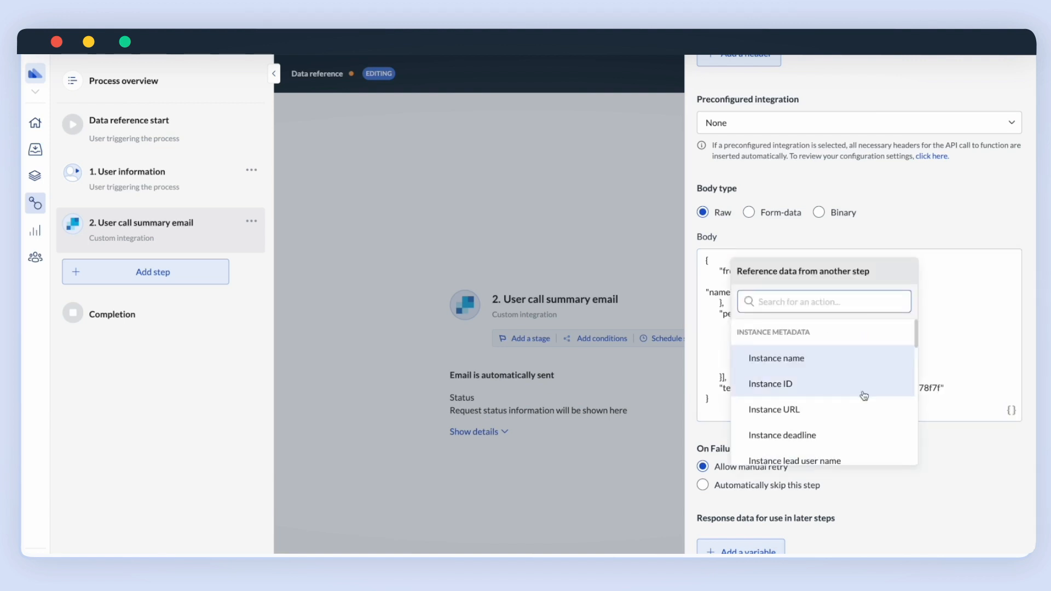
scroll(865, 396, "down", 6)
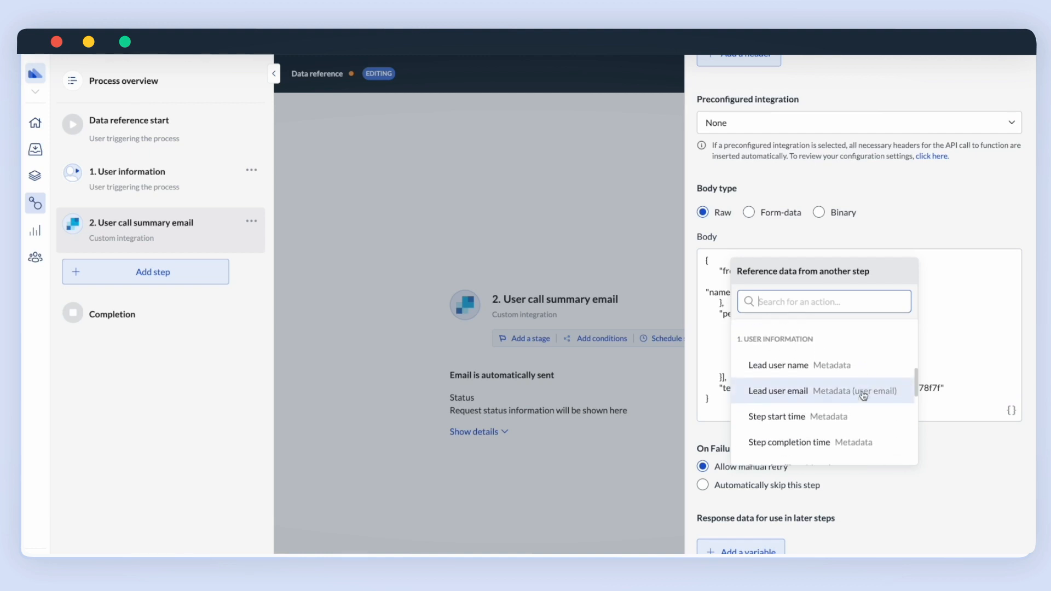
scroll(864, 396, "down", 3)
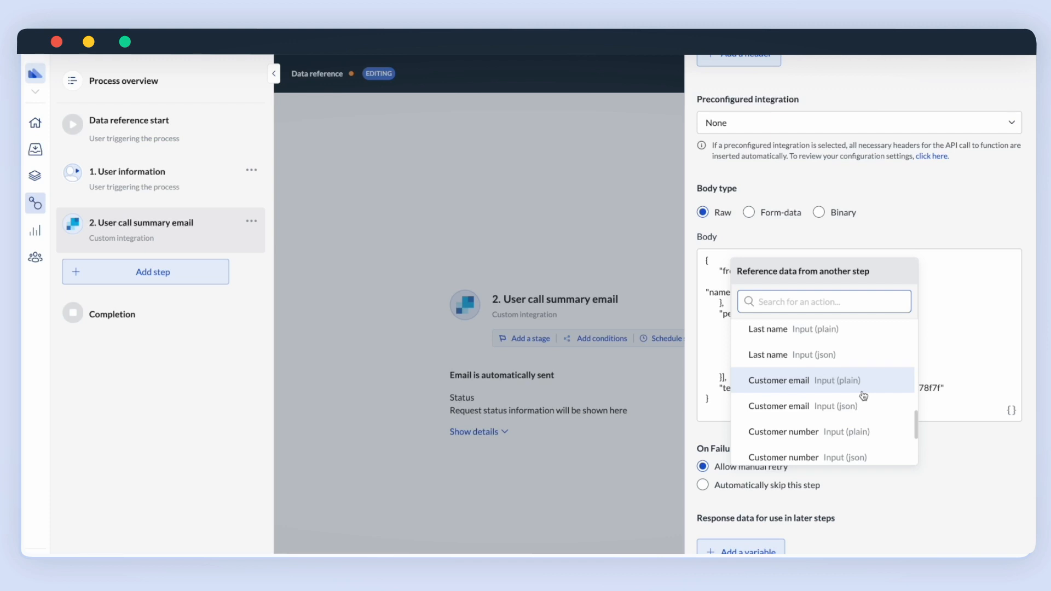
left_click(862, 391)
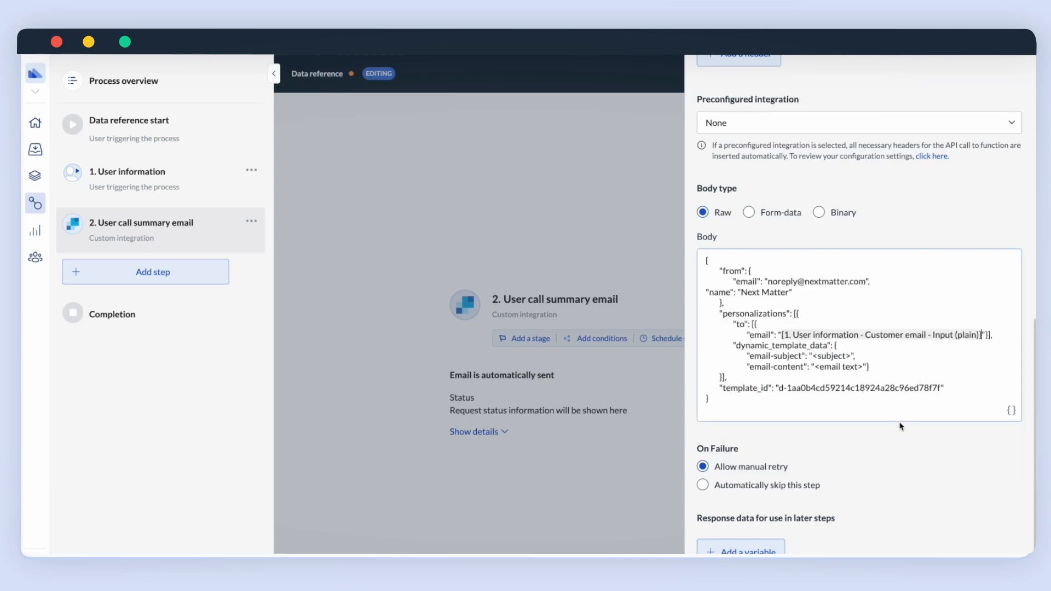
Set the subject to 'Thank you for your call' and begin the body with 'Thank you,' plus First name.
left_click_drag(812, 353, 850, 353)
type("Thank you for your call")
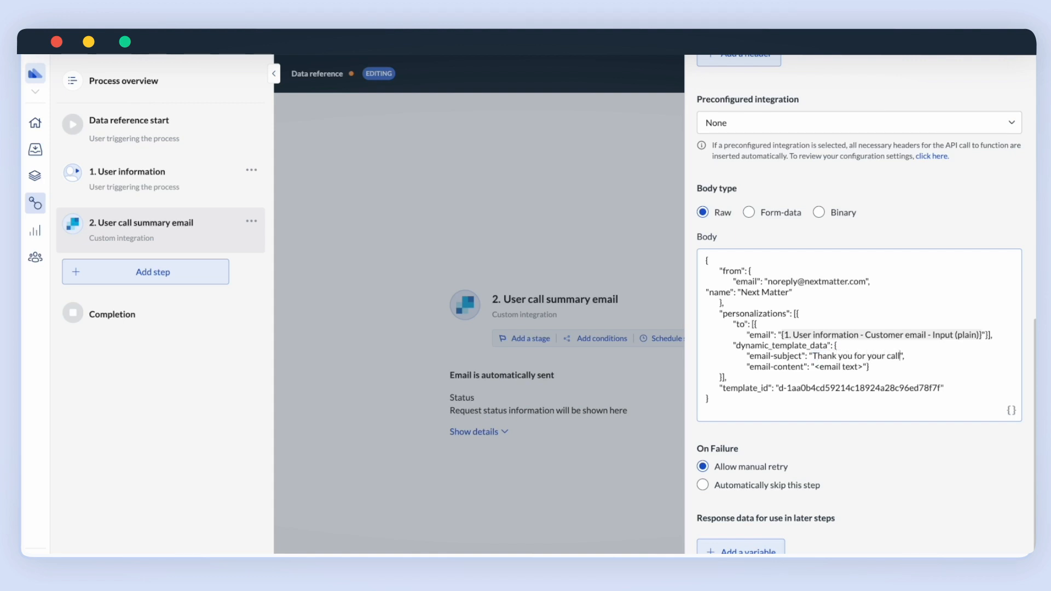
left_click_drag(815, 367, 864, 370)
type("Thank you,")
left_click(1012, 410)
scroll(873, 393, "down", 5)
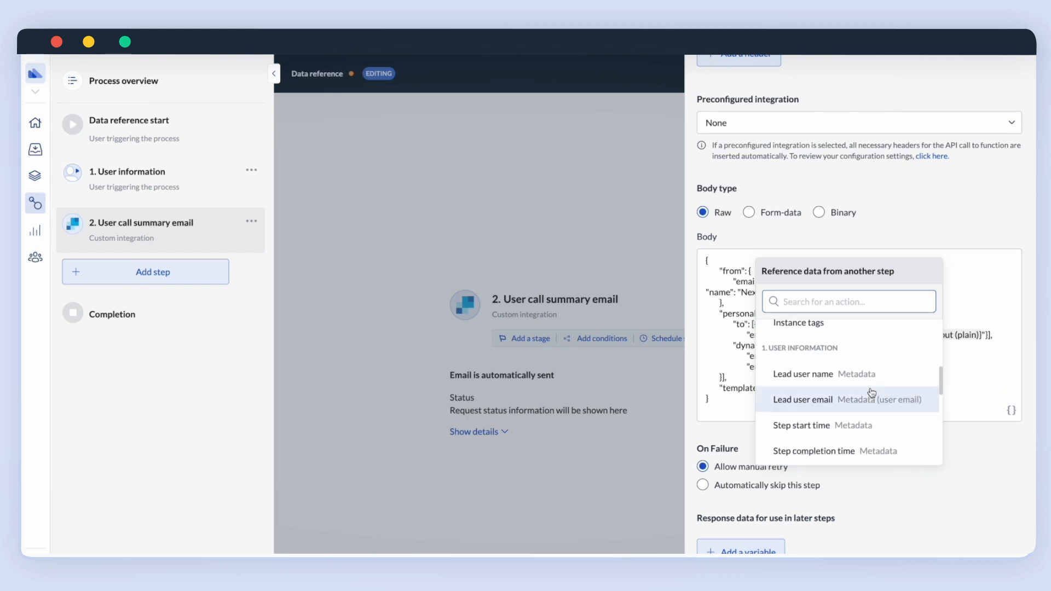
left_click(871, 397)
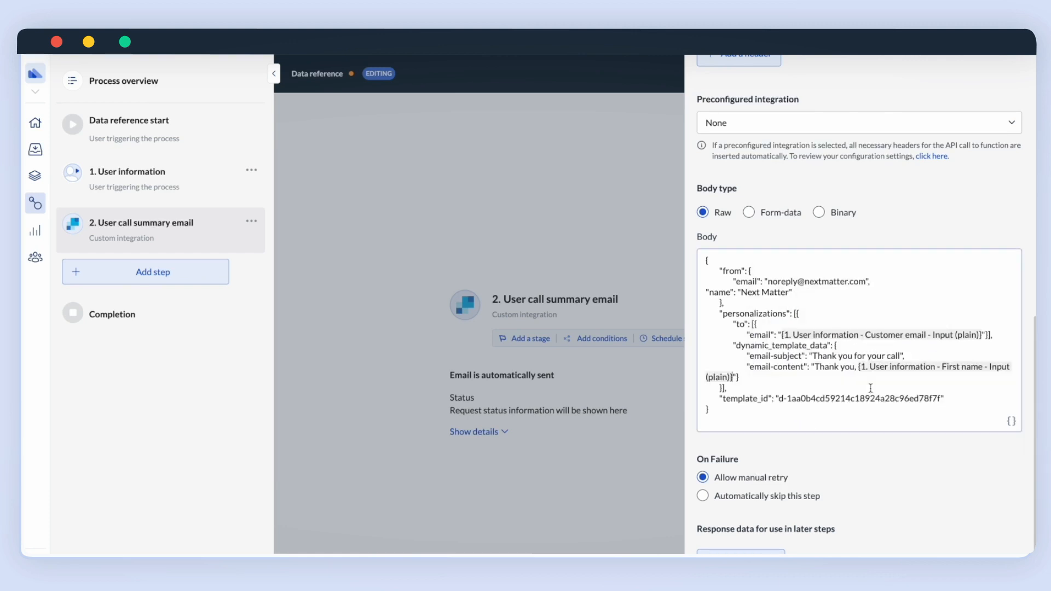
Continue the body saying the call summary can be found here, inserting the Summary of call reference.
type("for contacting Next Matter support. A summ")
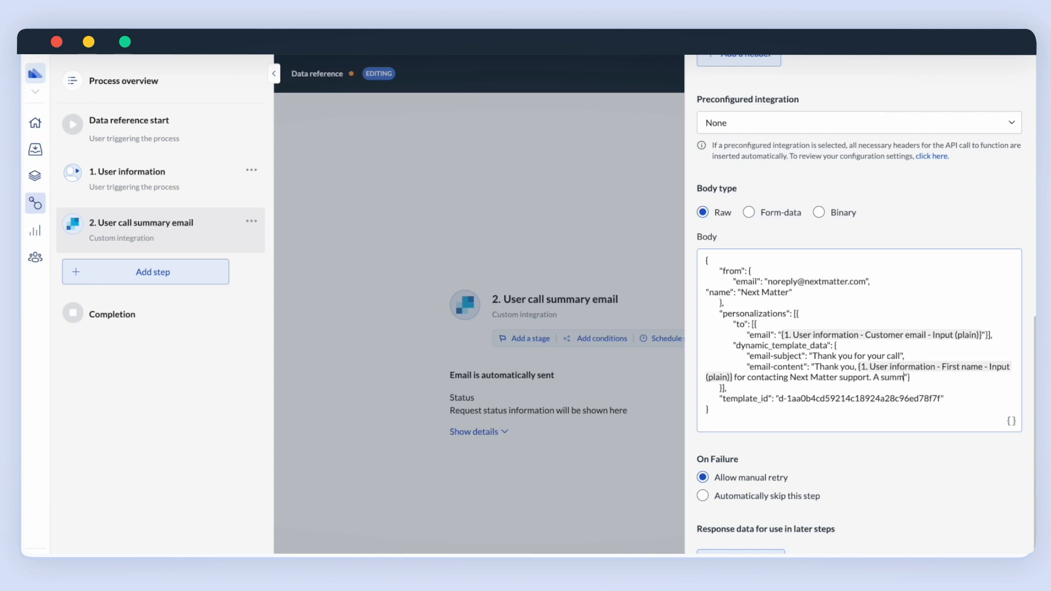
type("ary of your call can")
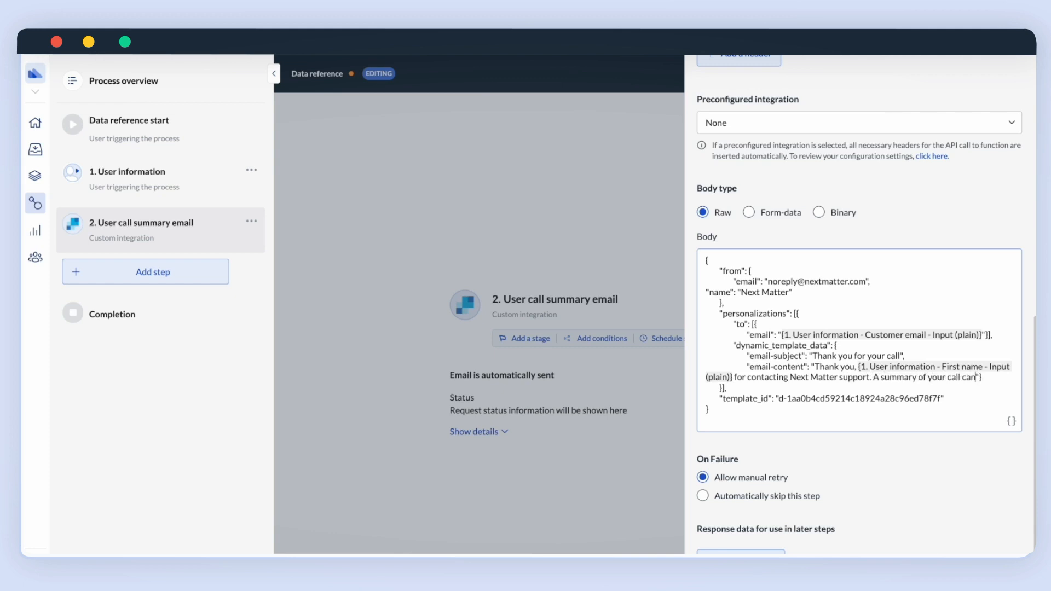
key("BackSpace")
key("BackSpace")
key("BackSpace")
type("with any additional steps")
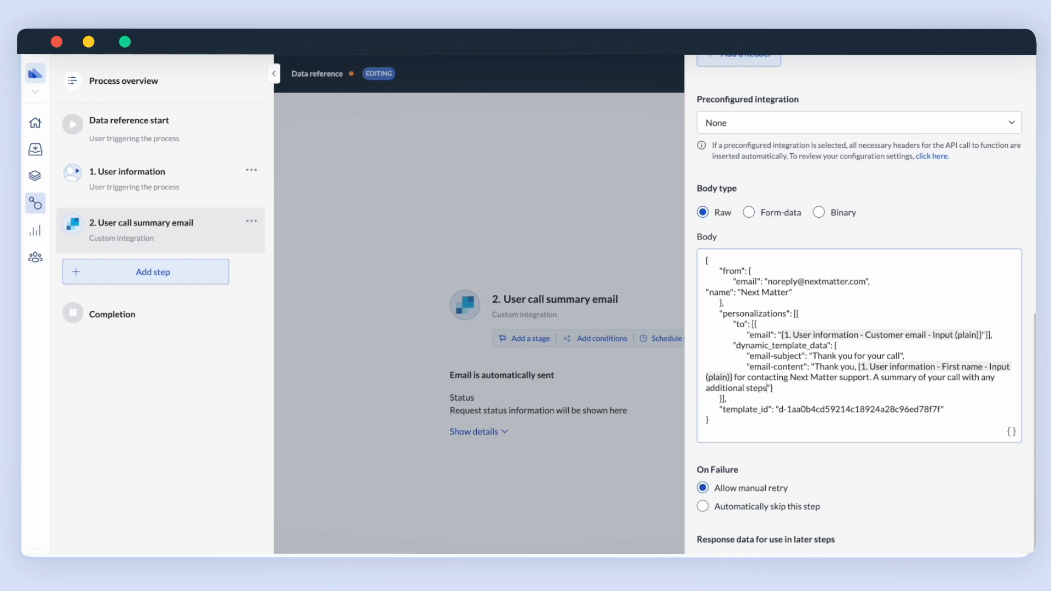
type(" can be found here:")
left_click(1011, 432)
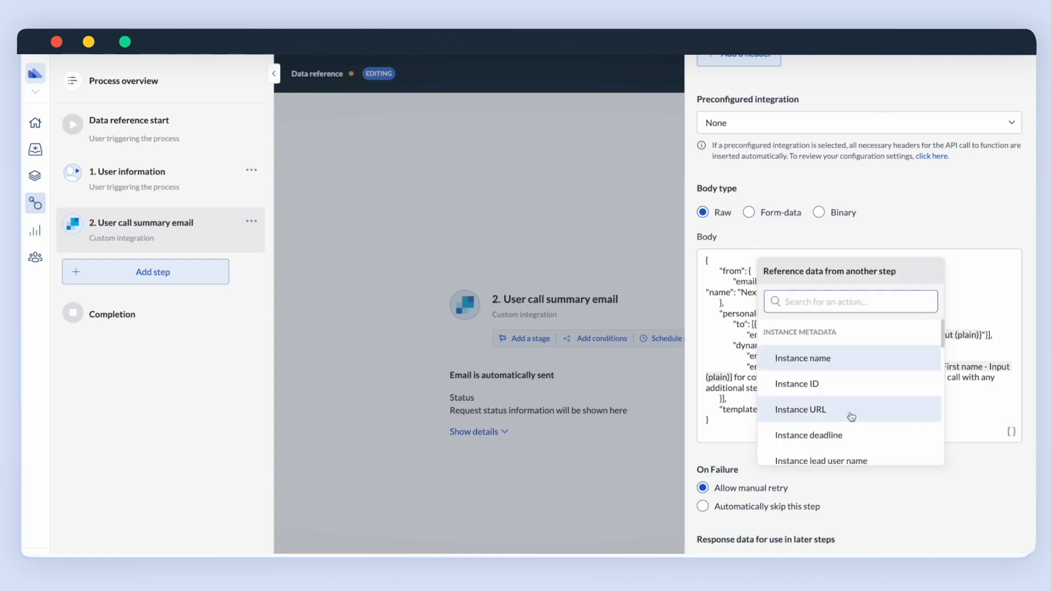
scroll(851, 417, "down", 15)
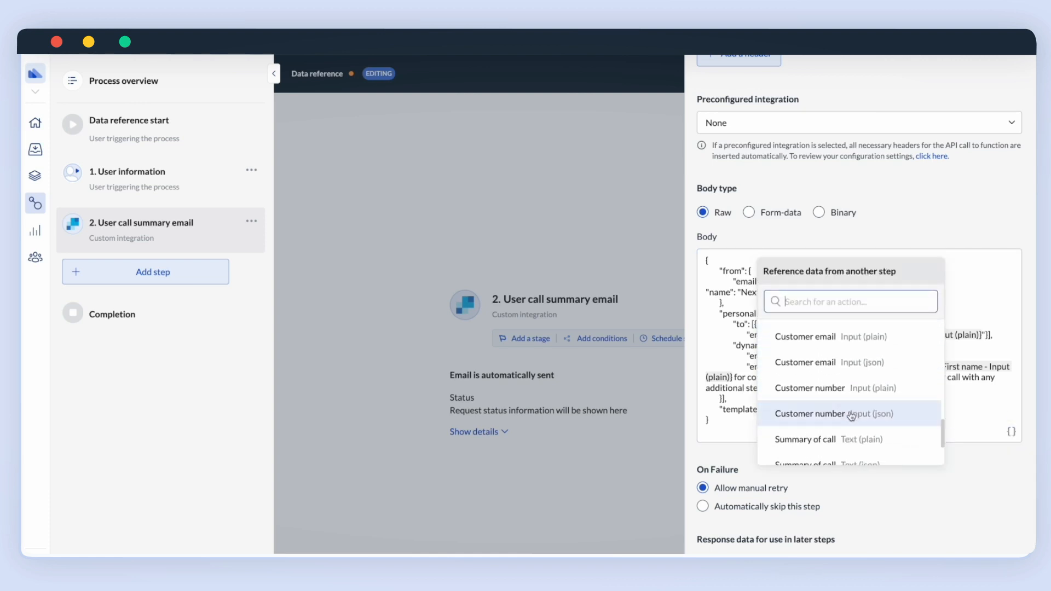
scroll(851, 416, "down", 5)
left_click(852, 393)
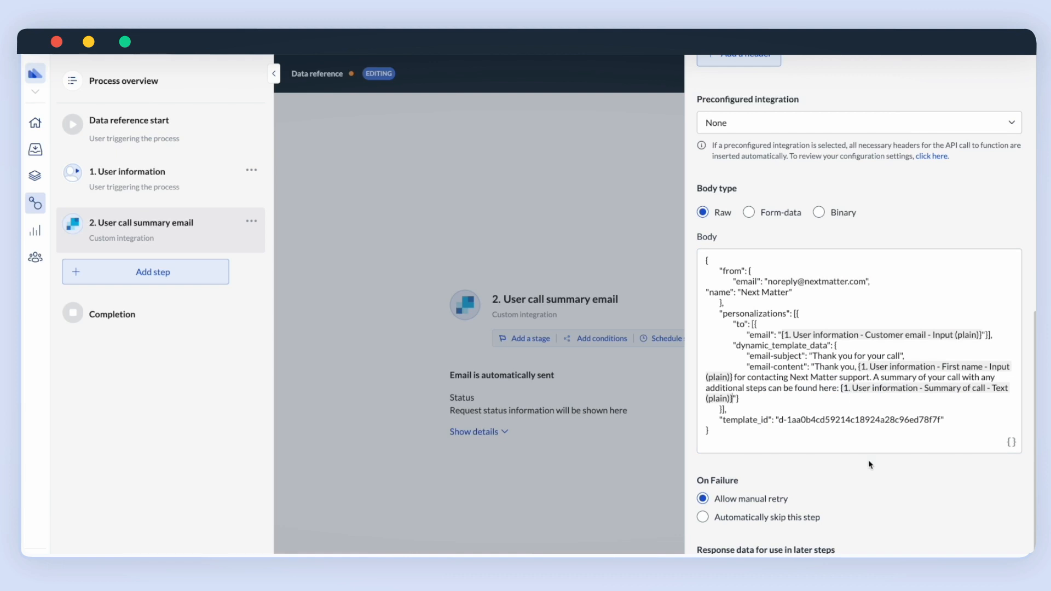
Append '. Have a great day!' to the email body and close the integration settings.
type(". Have a great day!")
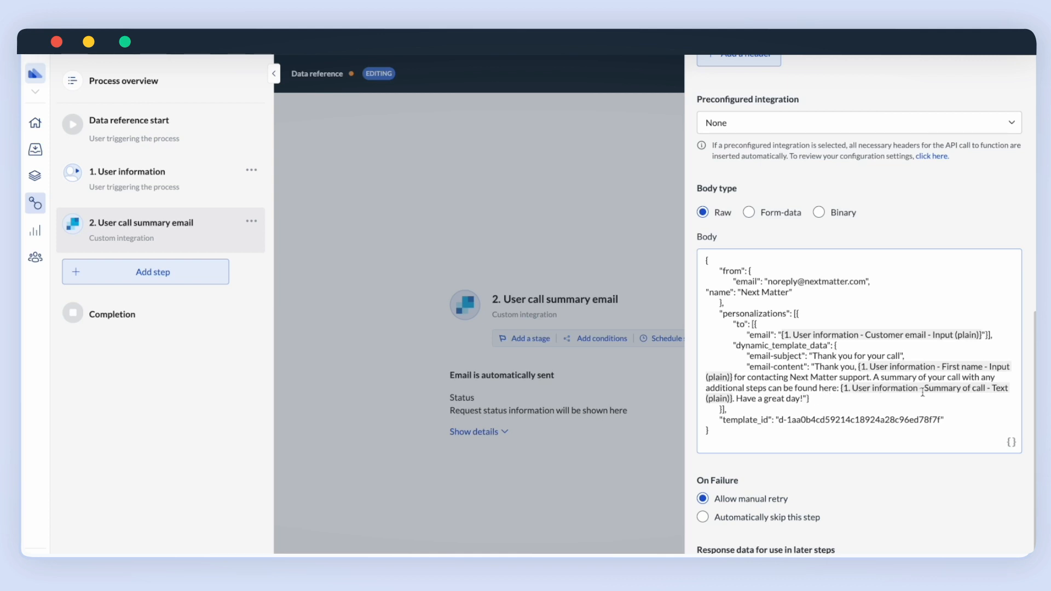
scroll(770, 404, "down", 1)
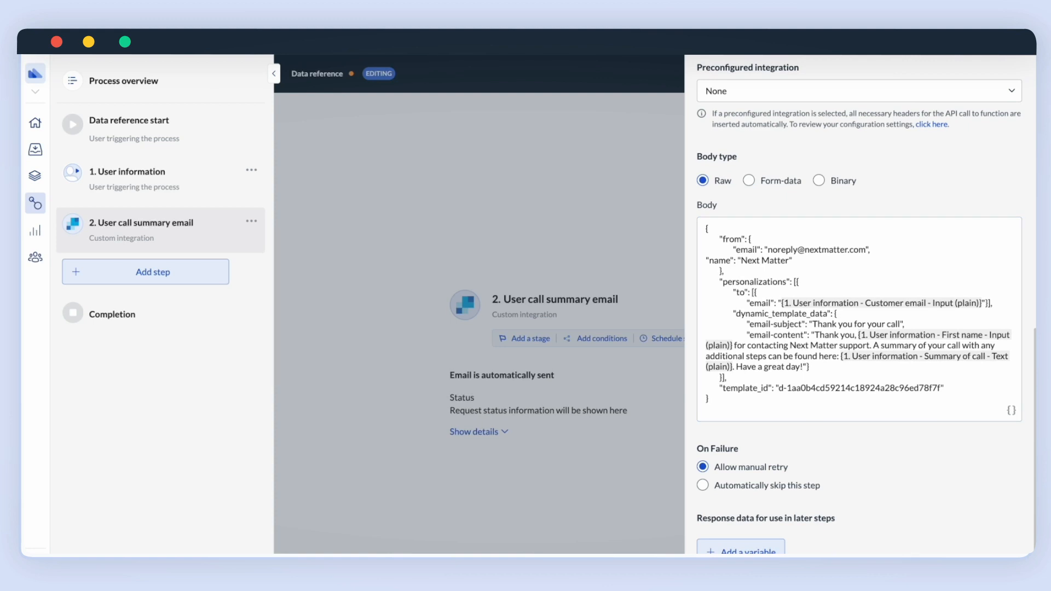
left_click(266, 507)
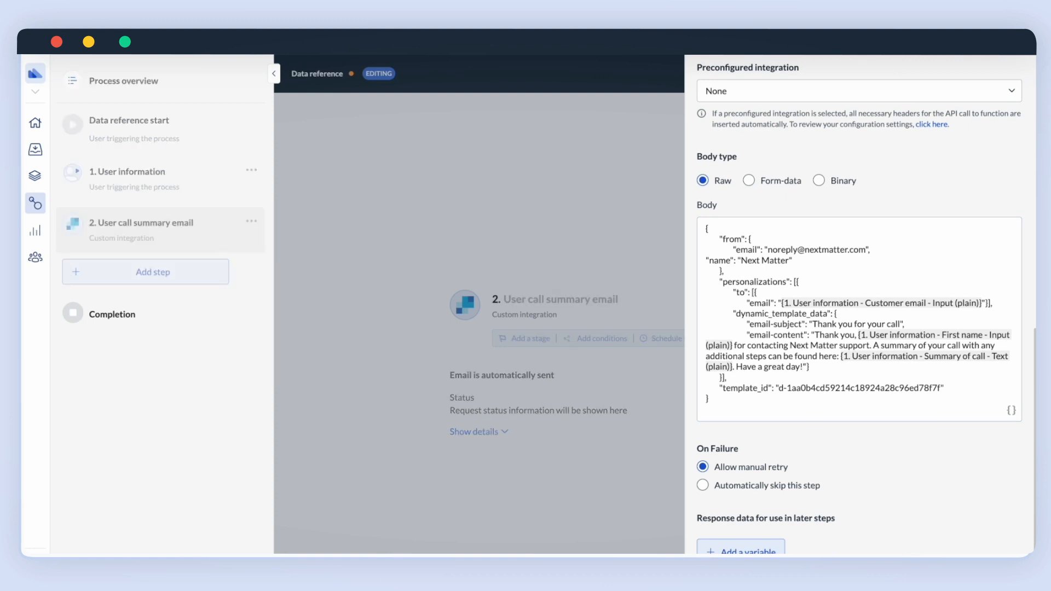
Start a new run of the process named 'Let's go'.
left_click(127, 187)
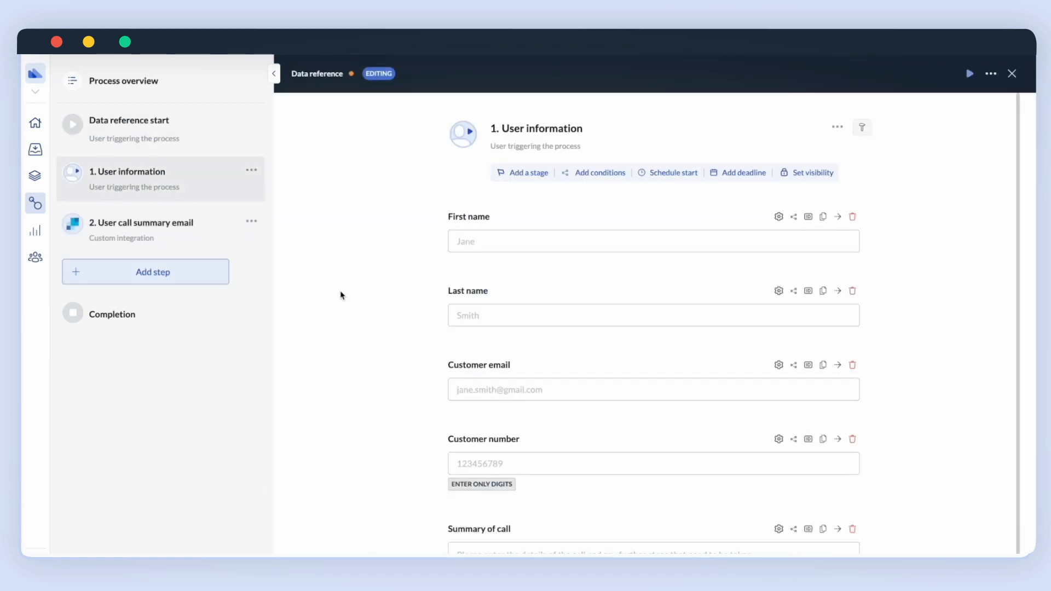
left_click(970, 74)
left_click(392, 134)
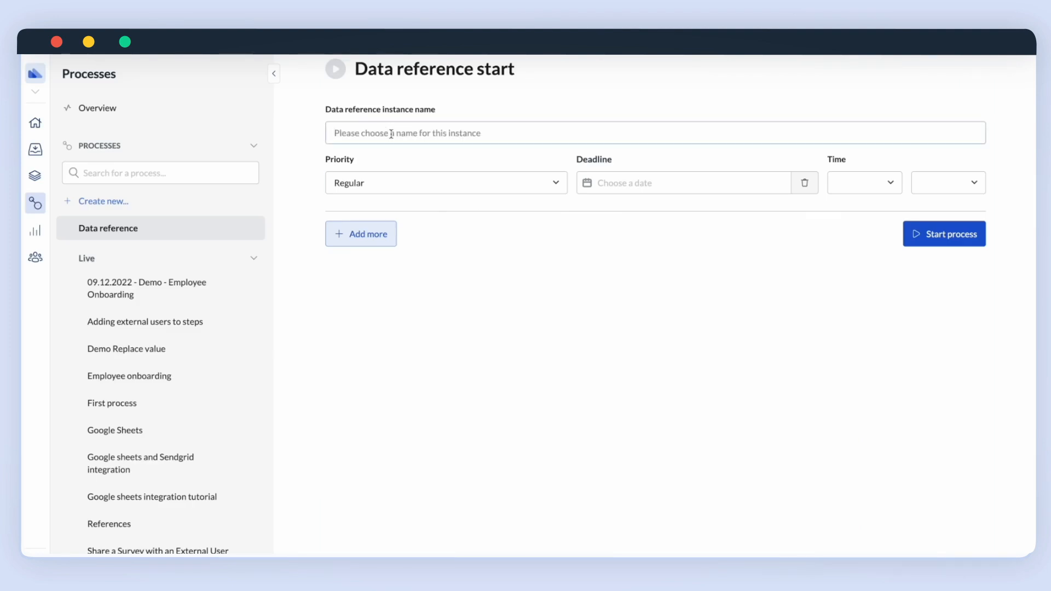
type("Let's go")
left_click(950, 234)
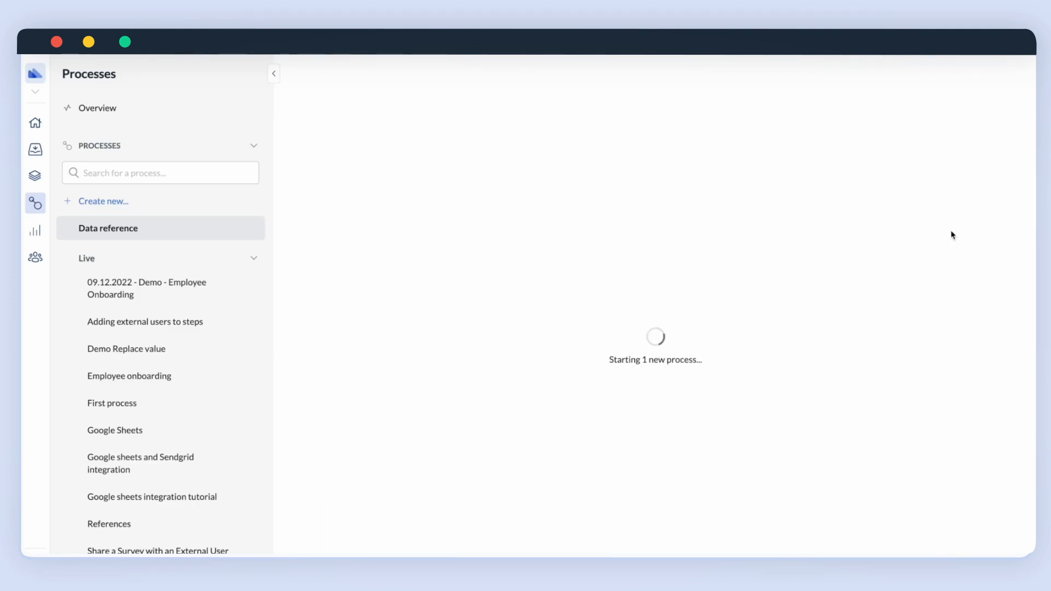
Fill in the customer's first and last name, e-mail, customer number, and the call summary 'Thank you for contacting us! We've closed your account.'.
left_click(473, 194)
left_click(515, 253)
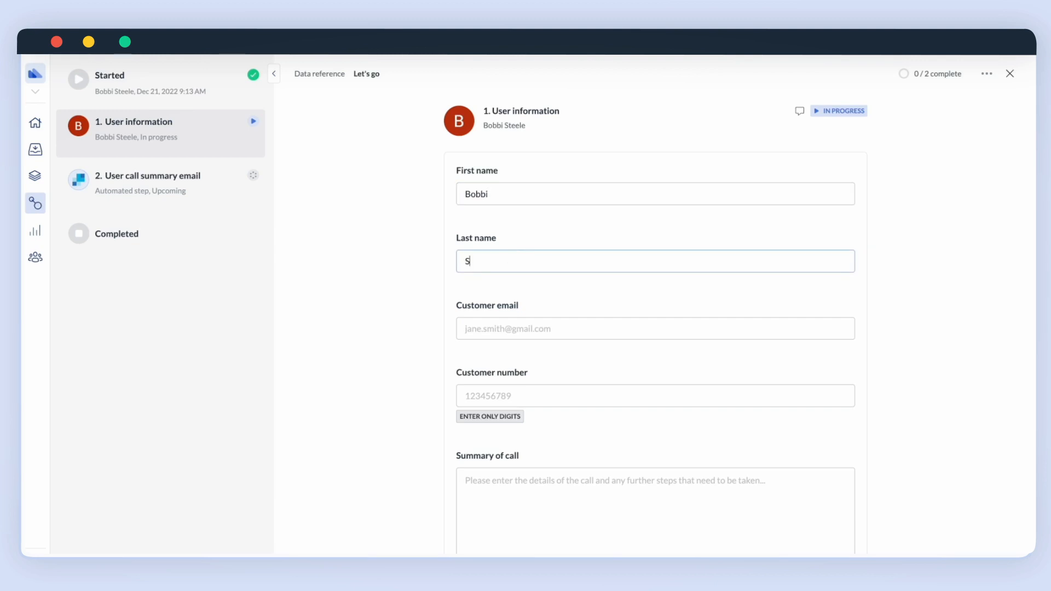
left_click(521, 327)
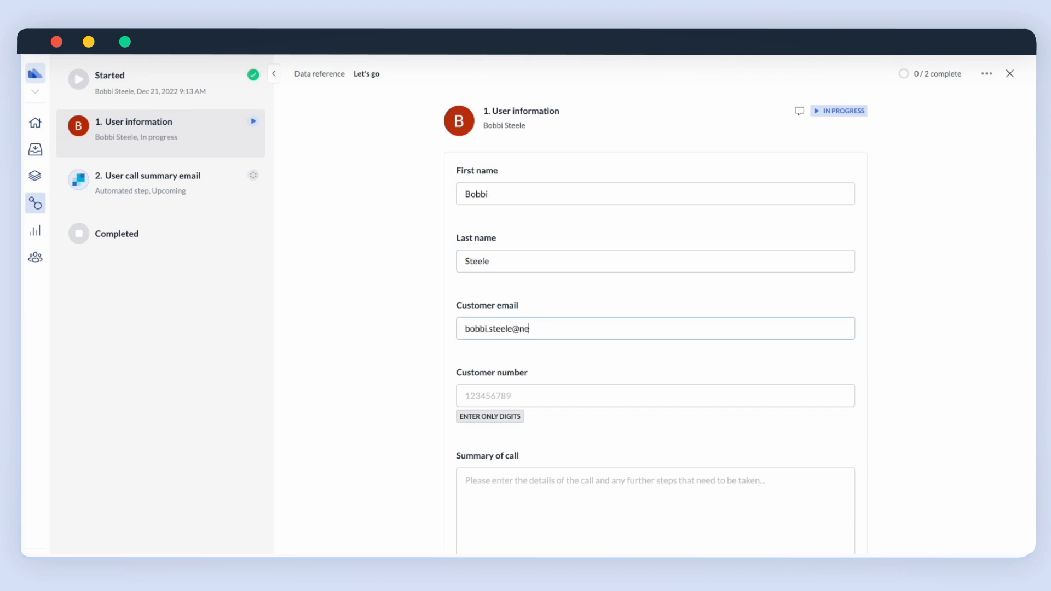
left_click(525, 388)
type("123456789")
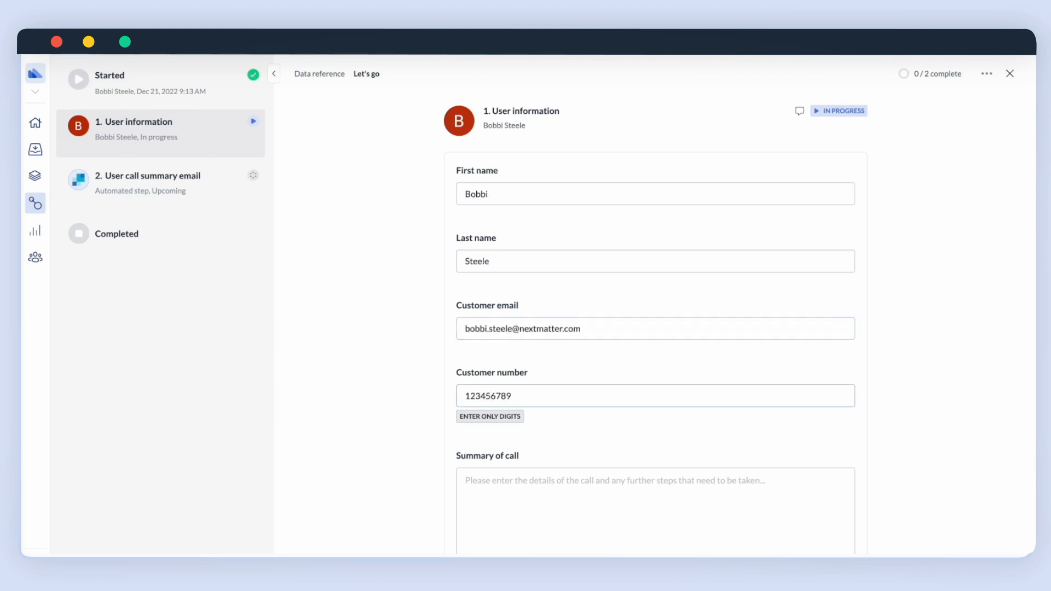
left_click(489, 520)
type("Thank you")
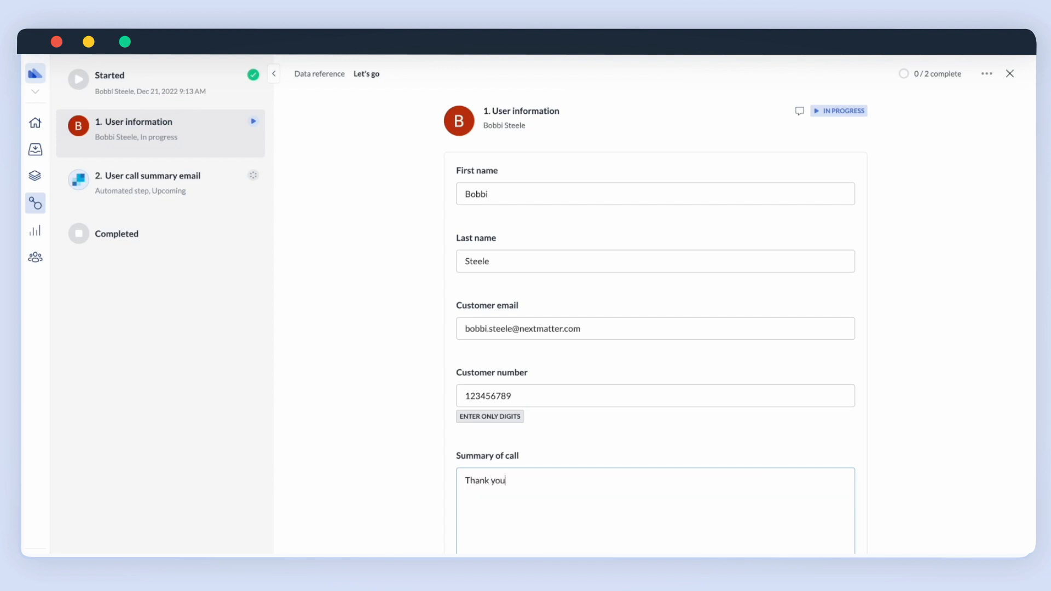
type(" for contacting us!")
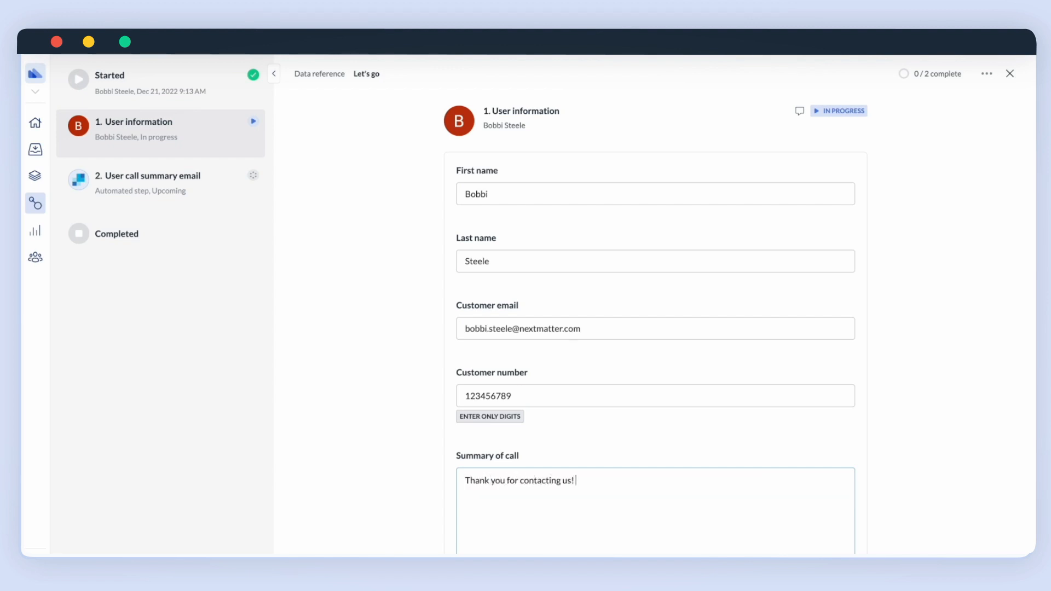
type(" We've closed your account.")
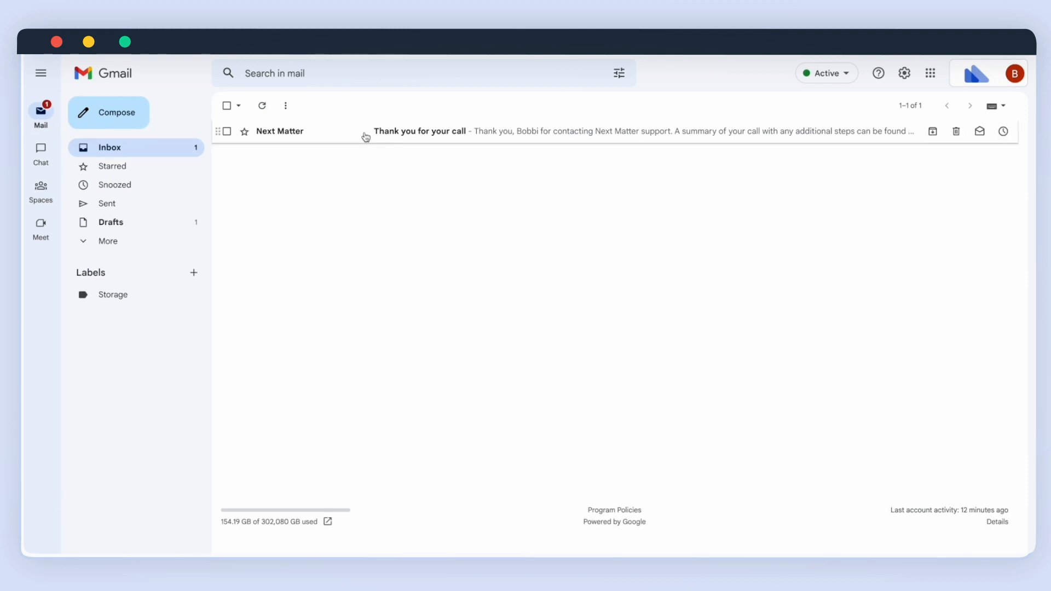
Open the 'Thank you for your call' email from Next Matter in the Gmail inbox.
left_click(363, 138)
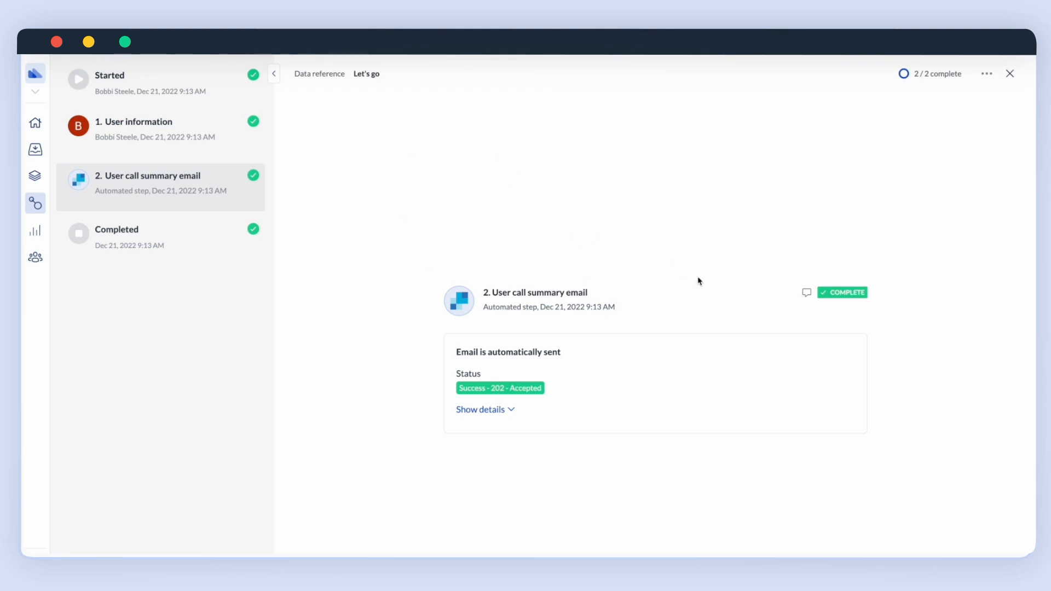
Reopen the Data reference process for editing and delete the User call summary email step.
left_click(31, 204)
left_click(252, 228)
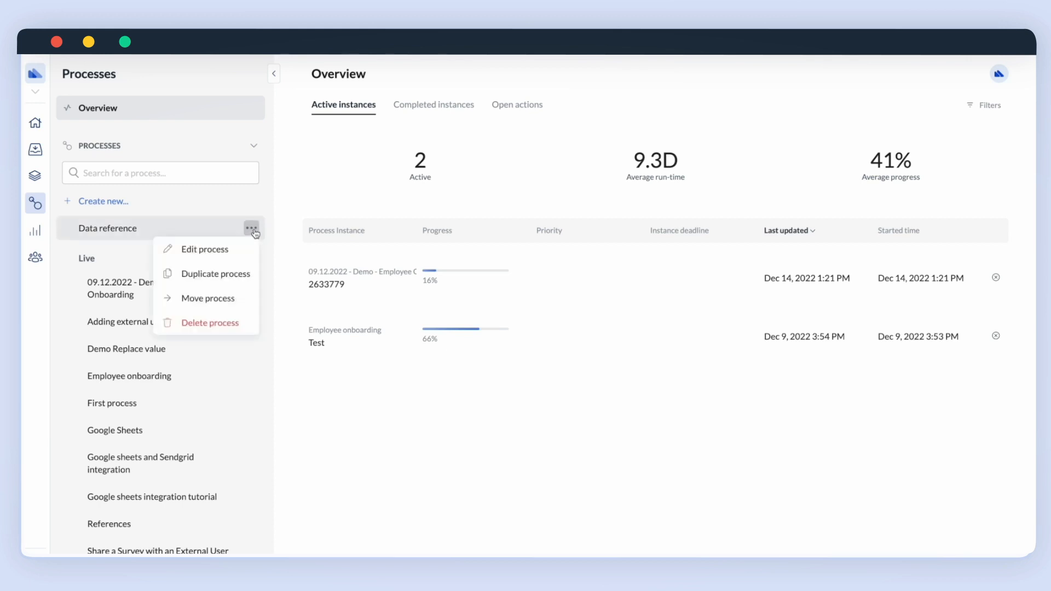
left_click(242, 247)
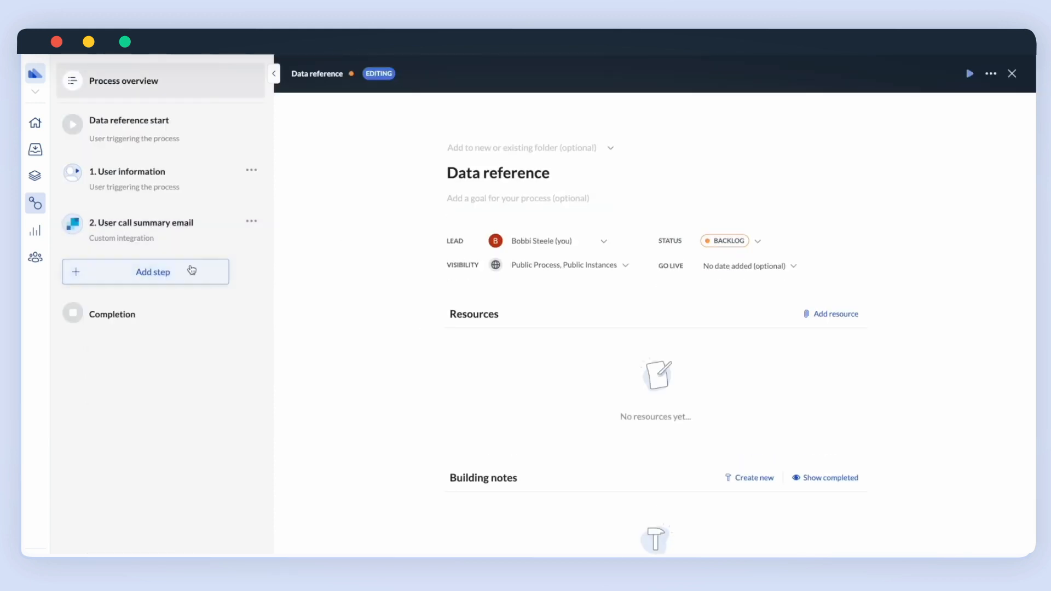
left_click(252, 221)
left_click(207, 292)
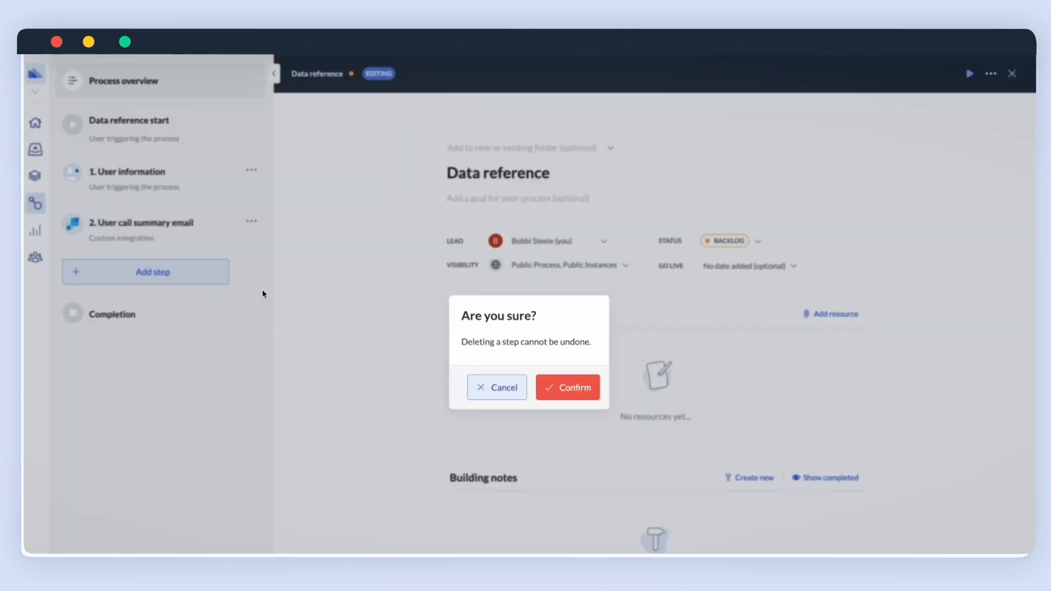
left_click(548, 388)
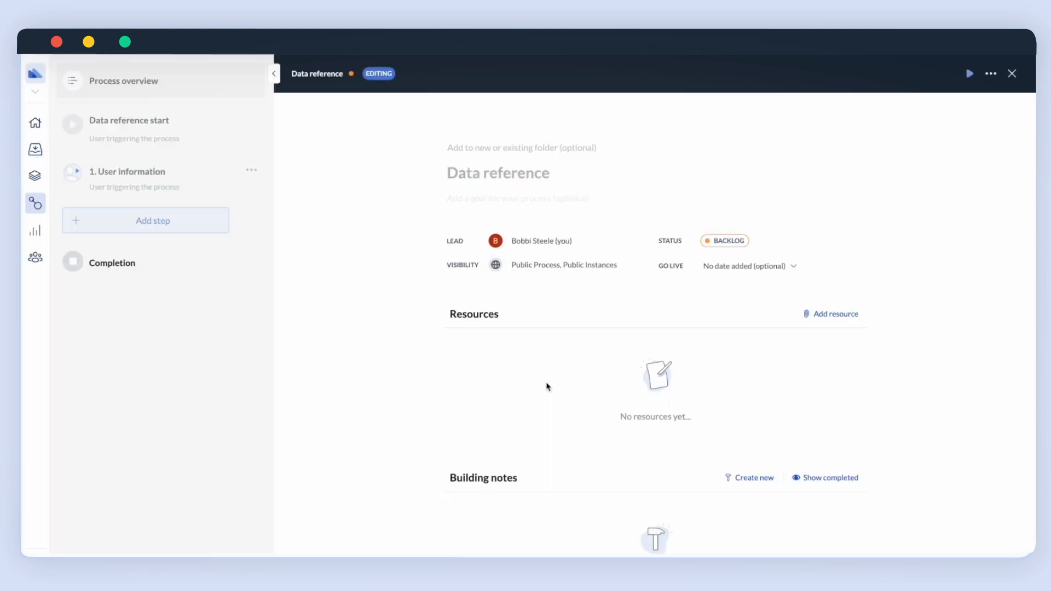
Add a new action step as step 2 containing an Instruction block.
left_click(162, 221)
left_click(175, 241)
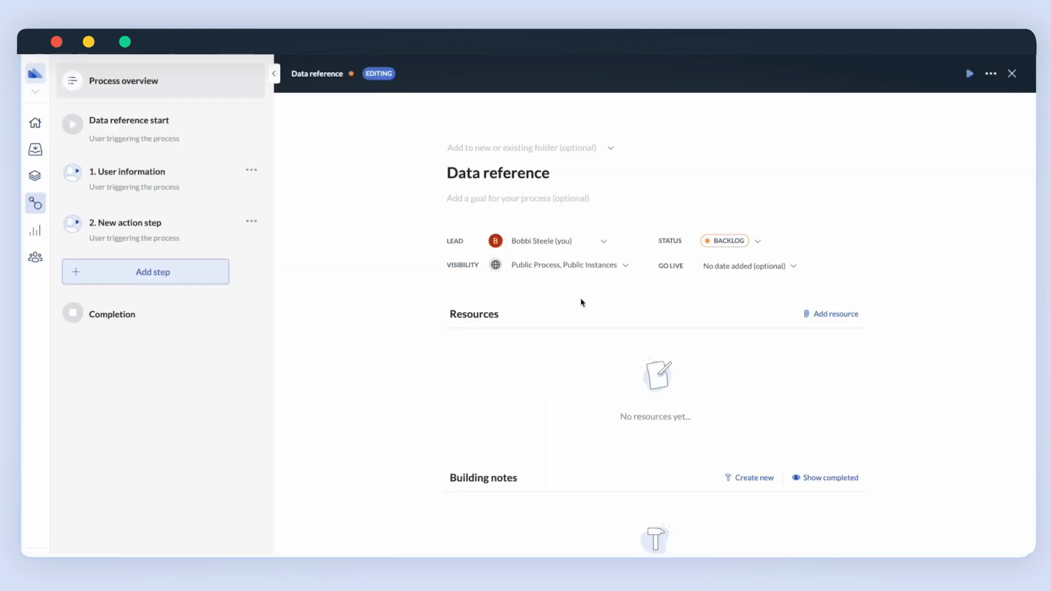
left_click(222, 242)
left_click(488, 409)
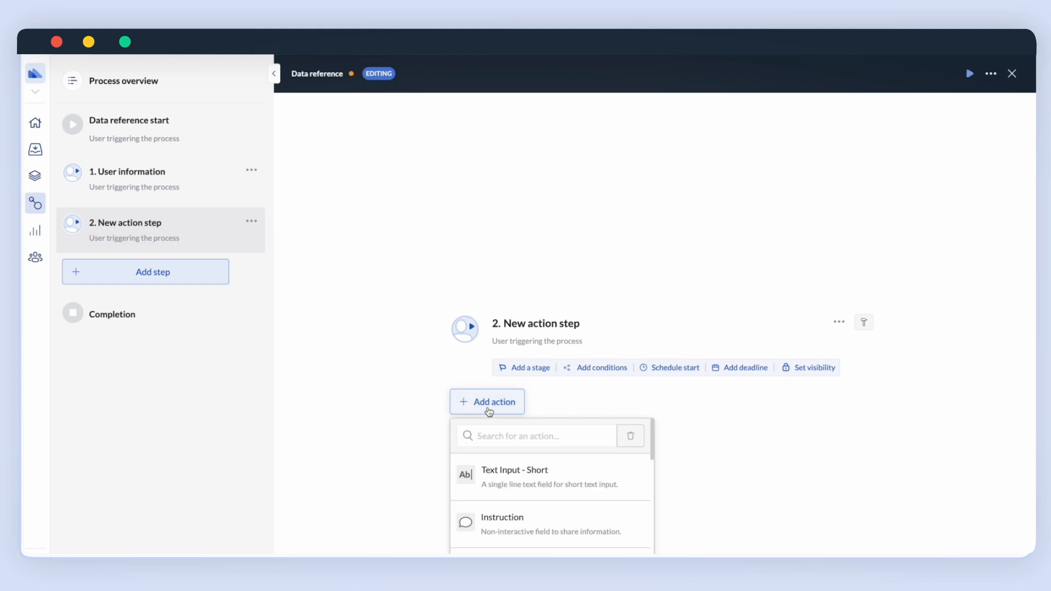
left_click(500, 502)
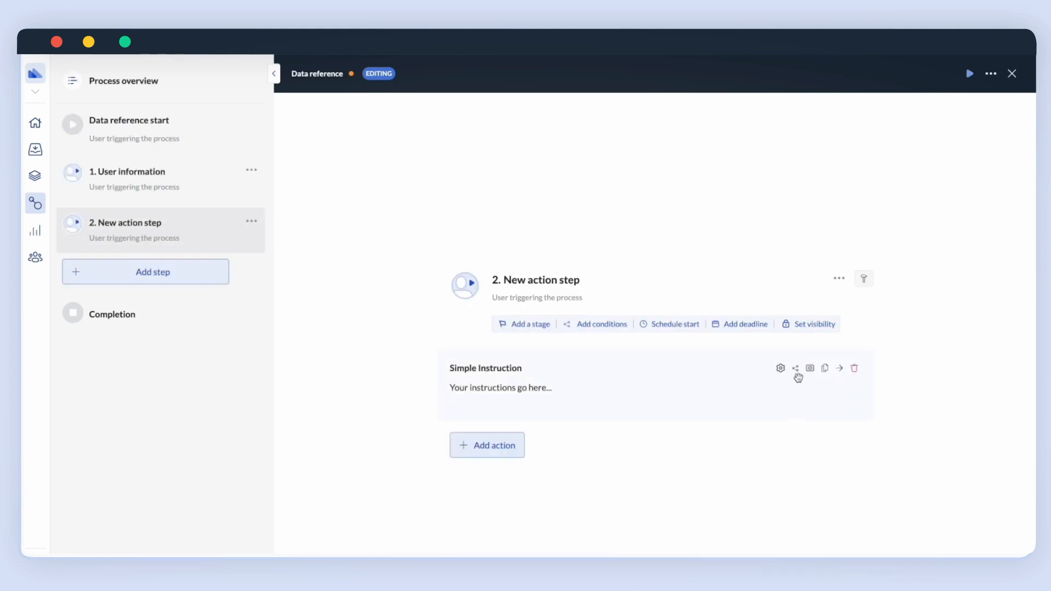
Label the instruction block 'This is what you need to do'.
left_click(781, 368)
triple_click(789, 126)
type("This i")
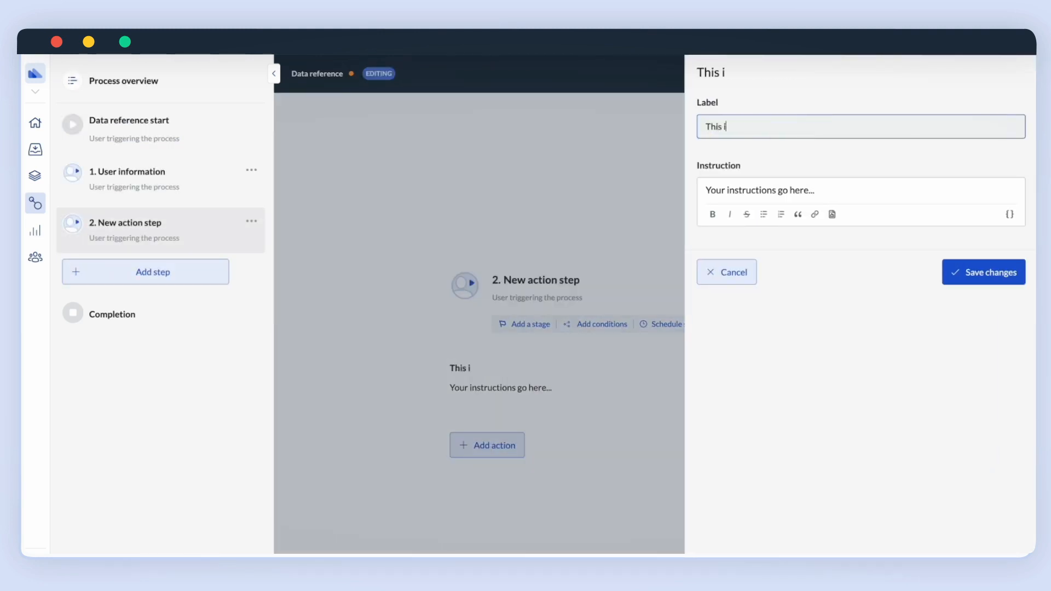
type("s what you need to do")
Write 'Tell [First name] that they are awesome! And also,' then the Summary of call reference, and save.
left_click(815, 189)
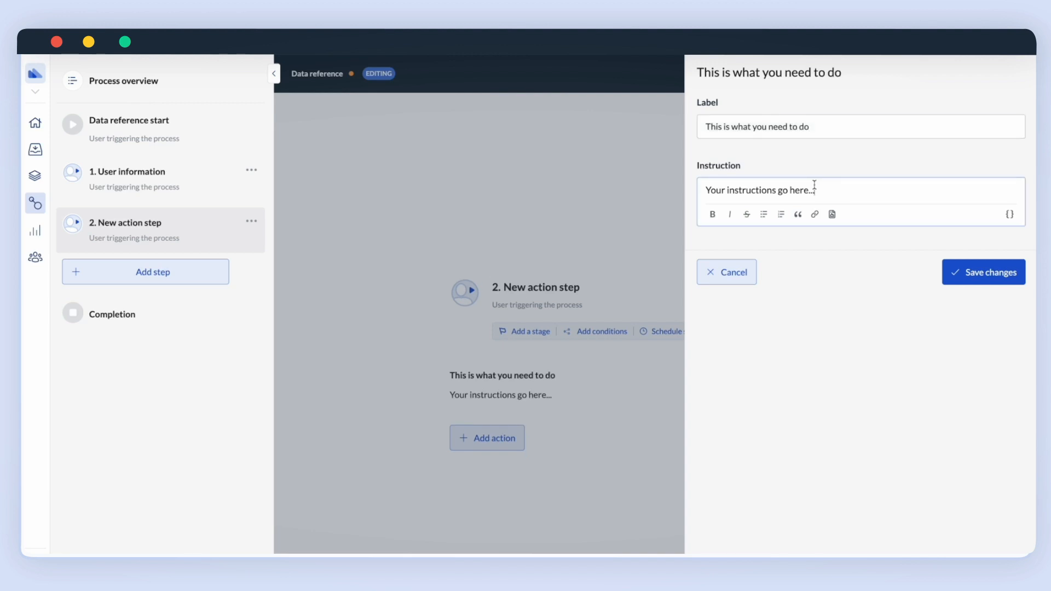
type("Tell")
left_click(1010, 214)
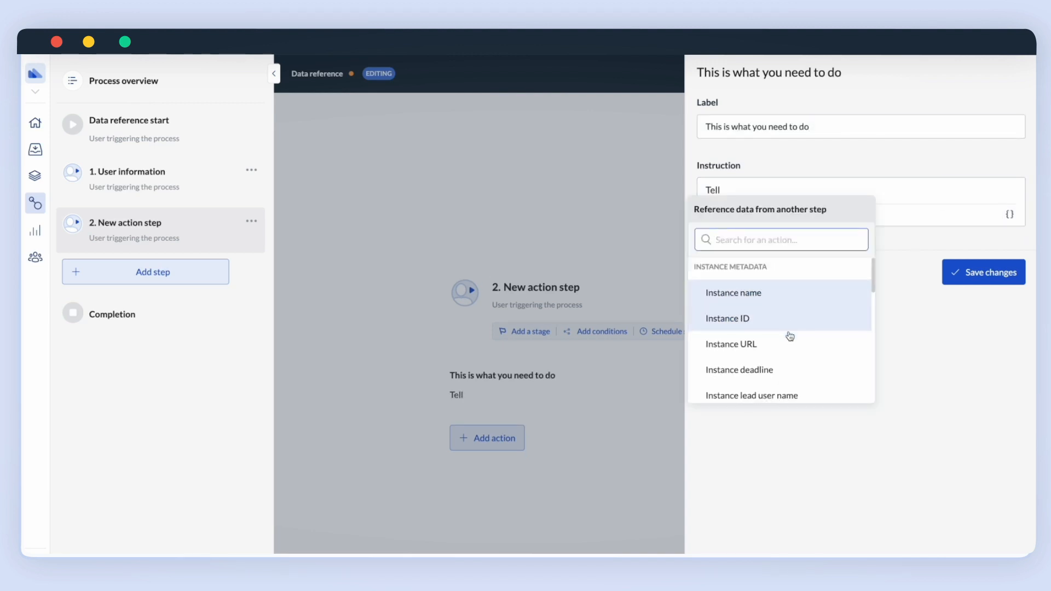
scroll(790, 336, "down", 5)
left_click(790, 335)
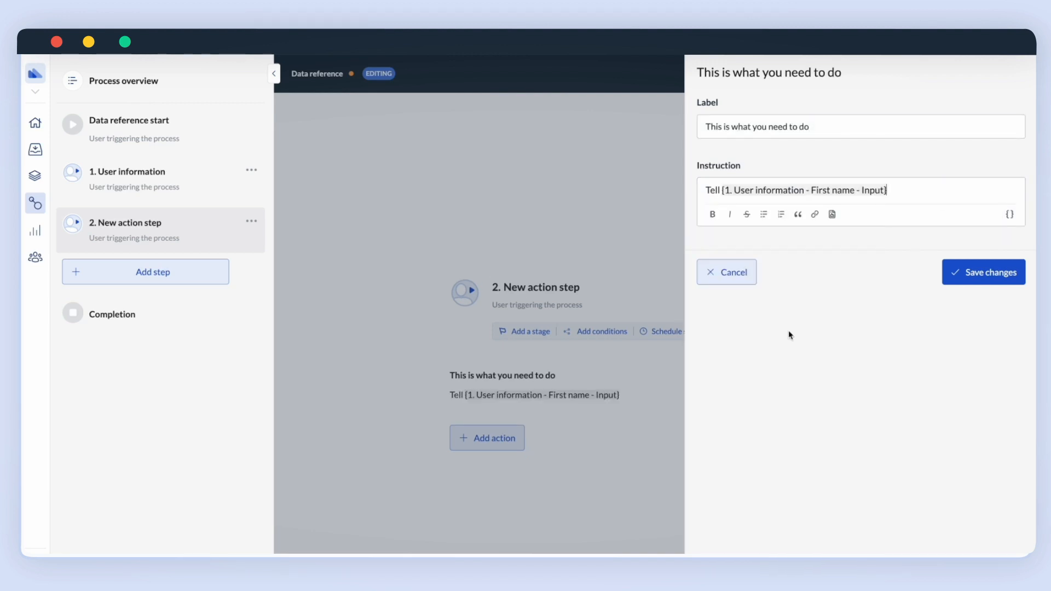
type("that they are a")
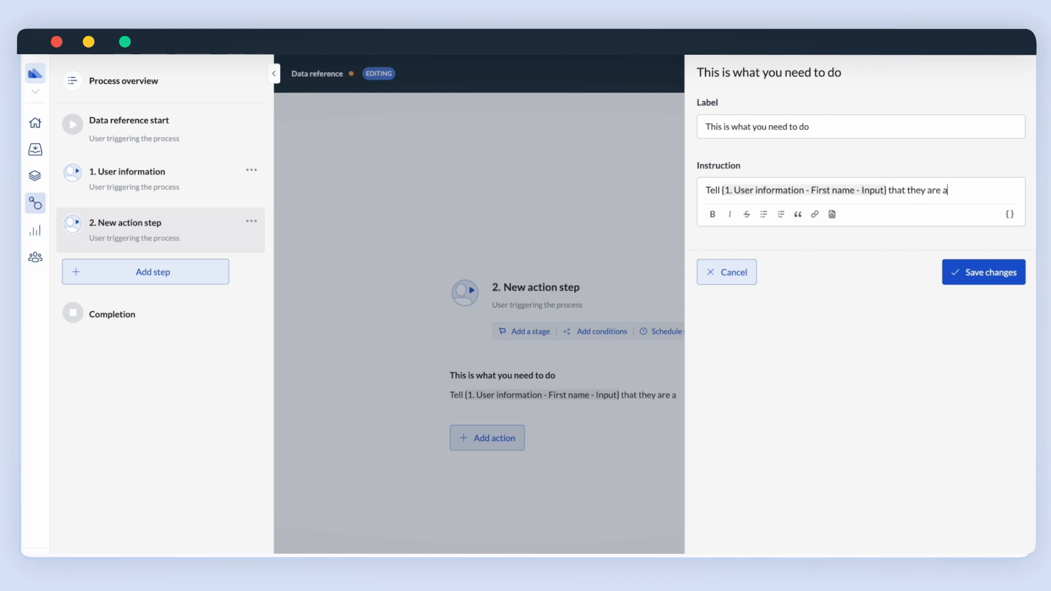
type("wesome! And also")
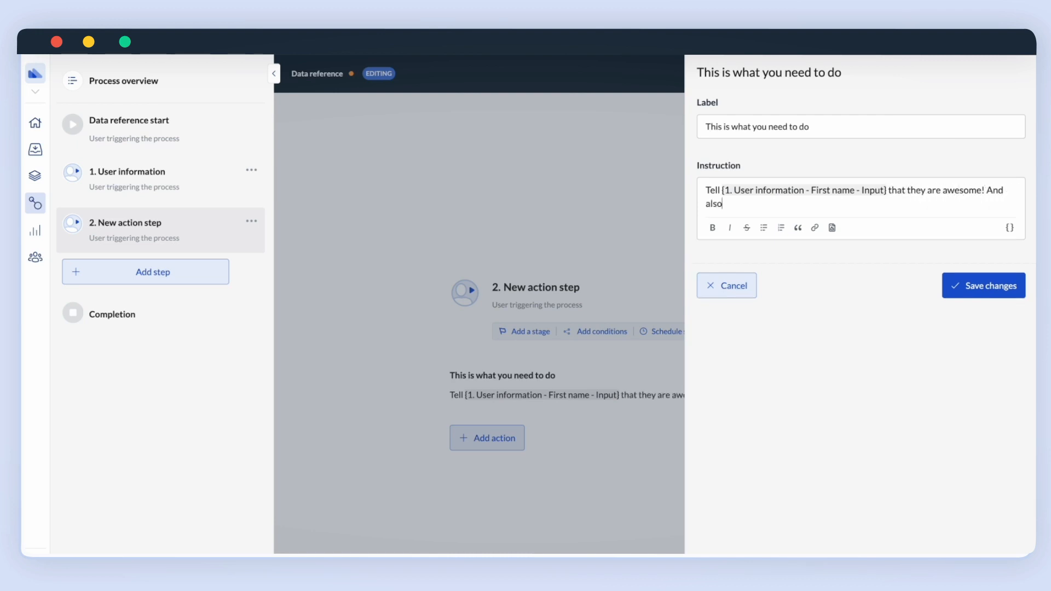
type(",")
key("Return")
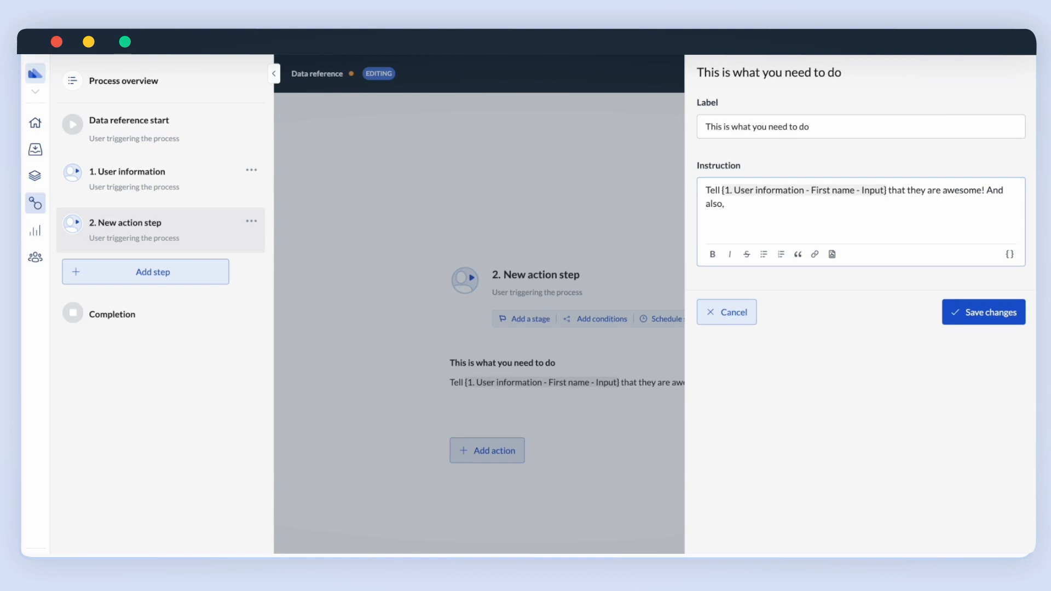
left_click(1011, 254)
scroll(775, 362, "down", 5)
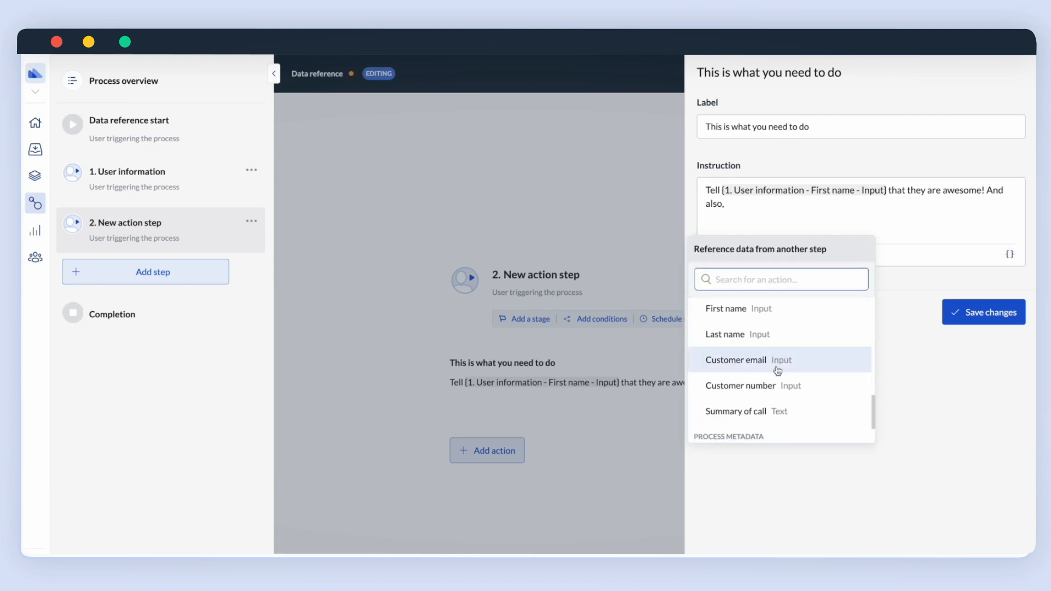
left_click(789, 394)
left_click(984, 316)
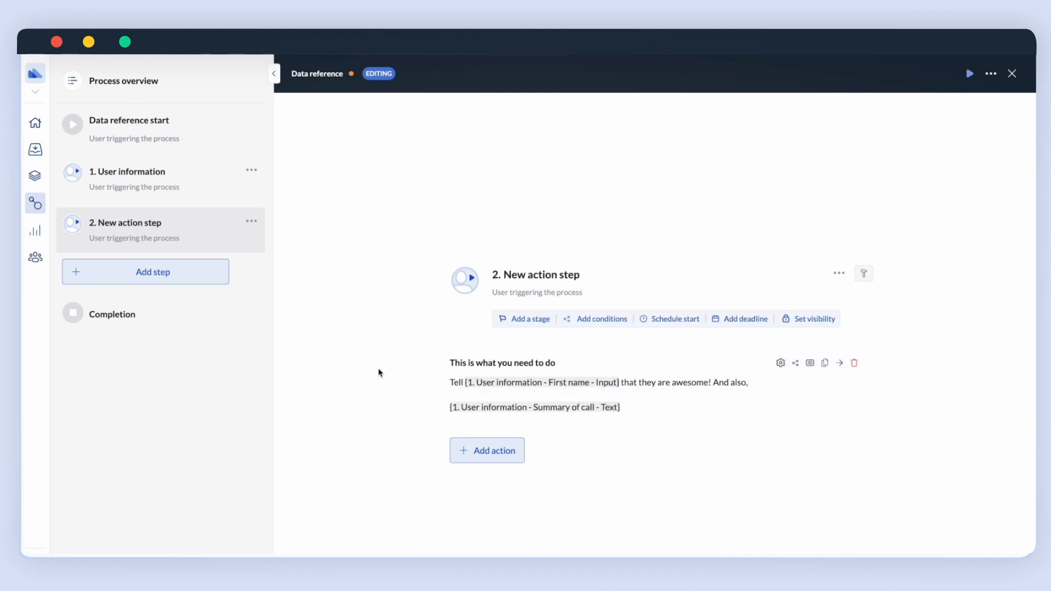
Start a new run of the process named 'Let's go 2'.
left_click(967, 73)
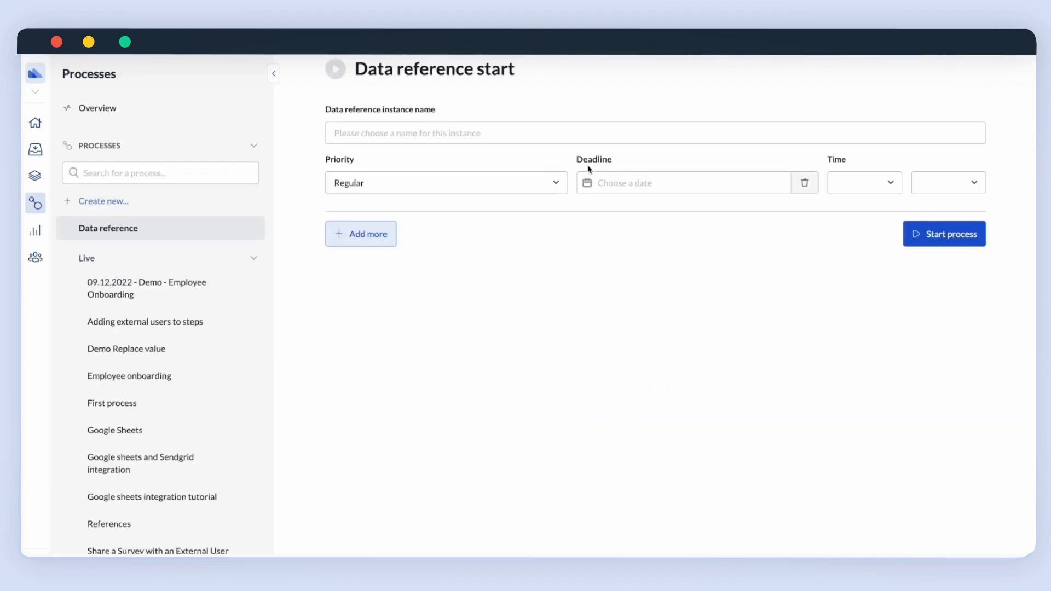
left_click(388, 139)
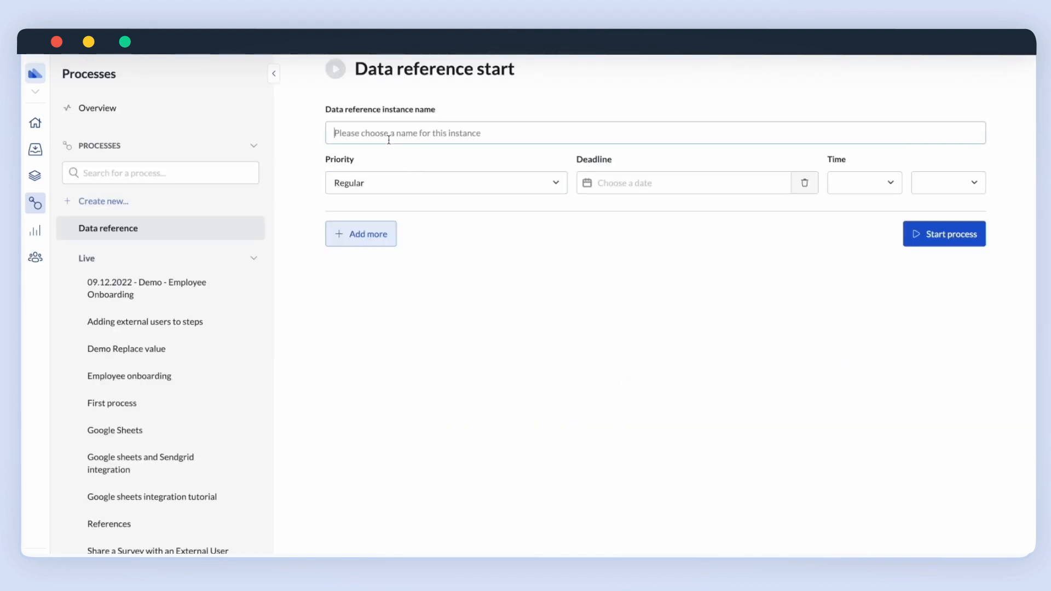
type("Let's go 2")
left_click(965, 222)
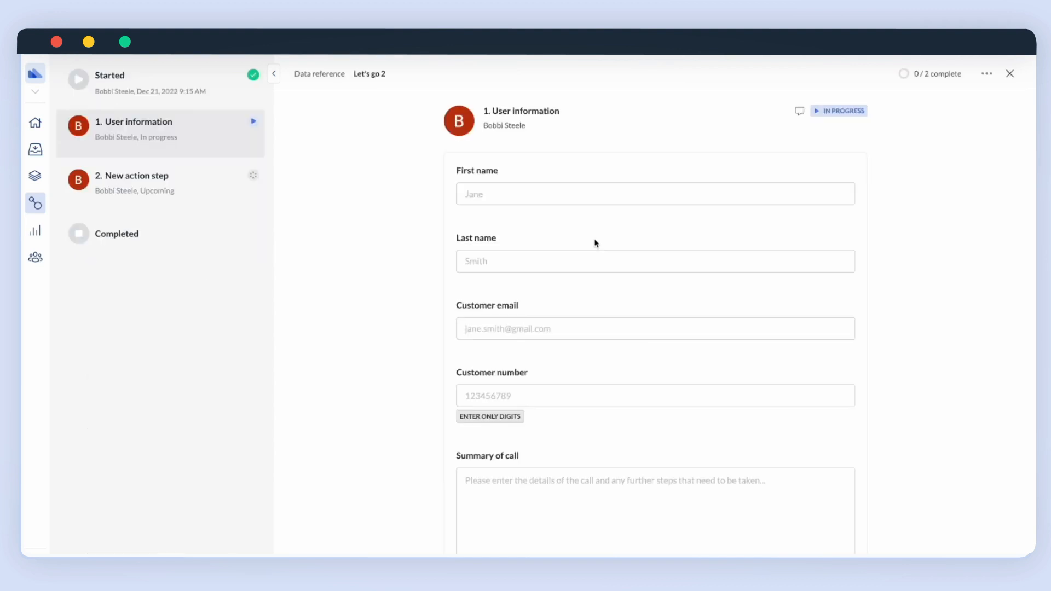
Fill in the customer's name, e-mail, customer number, and the summary 'Everything's done! Time to do some awesome things'.
left_click(488, 192)
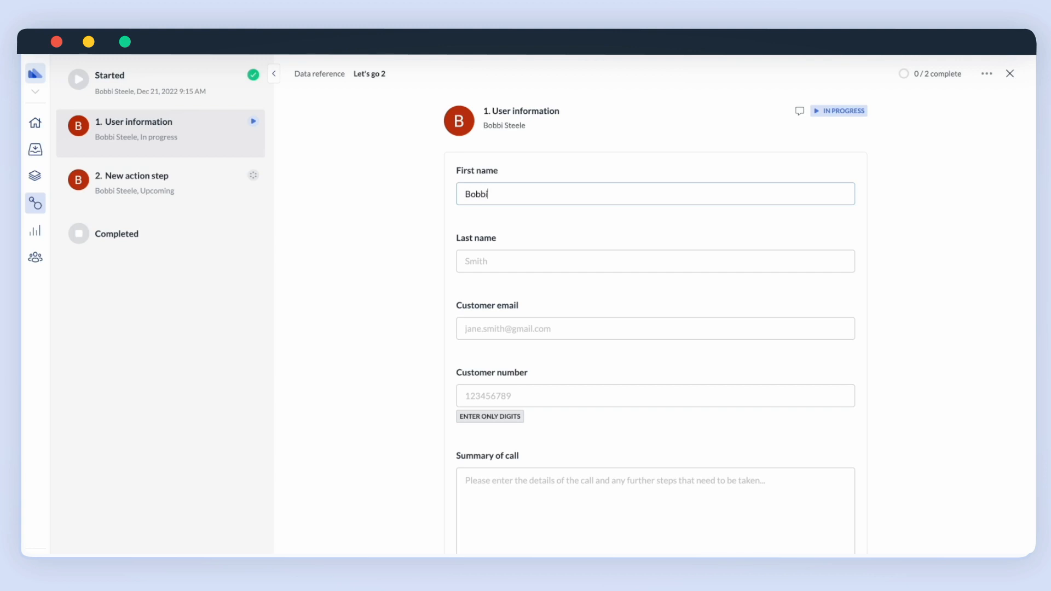
left_click(514, 268)
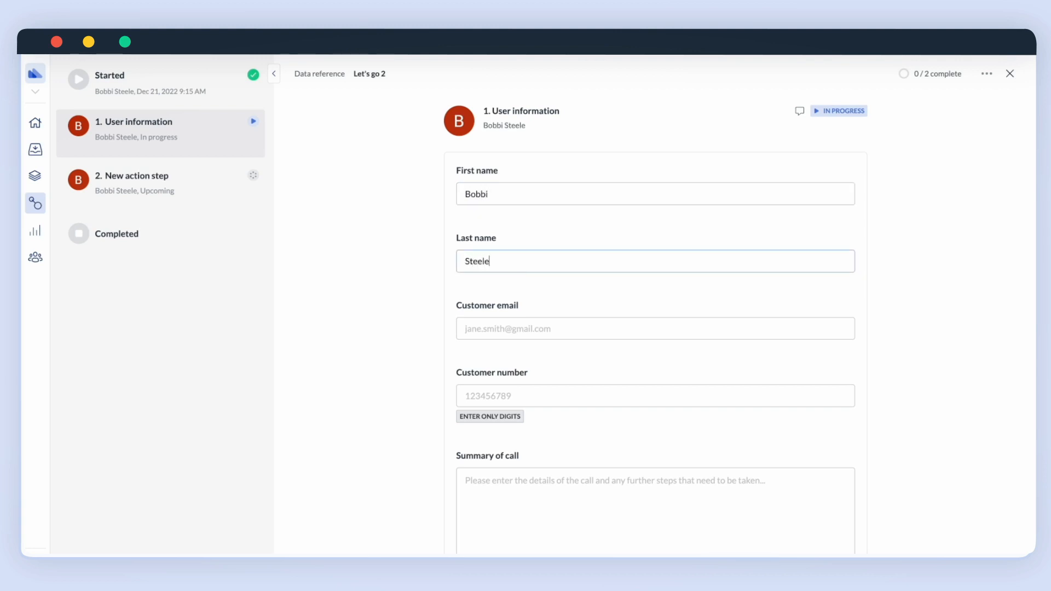
left_click(517, 327)
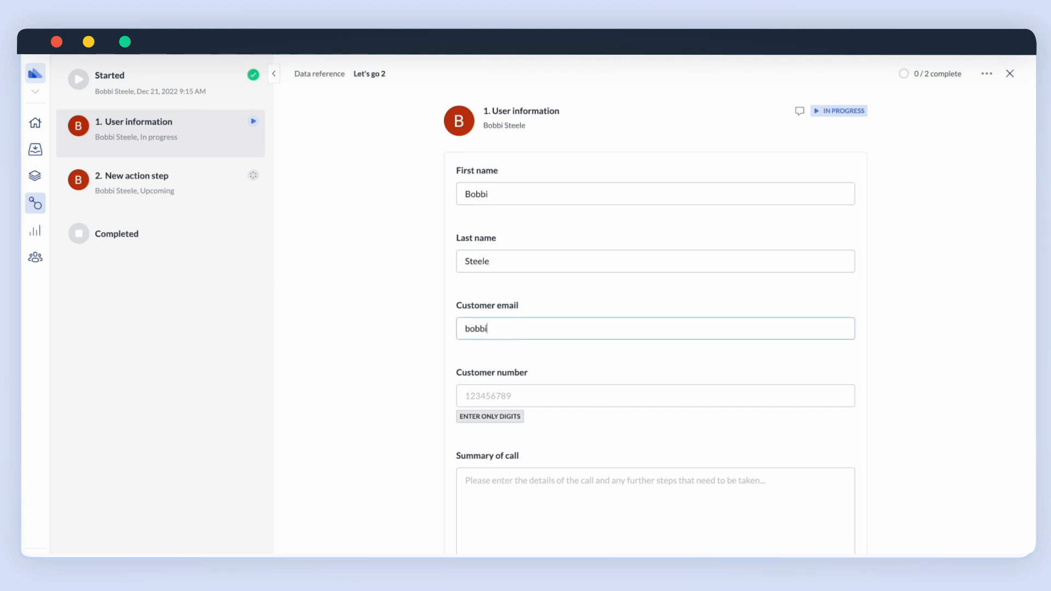
left_click(509, 405)
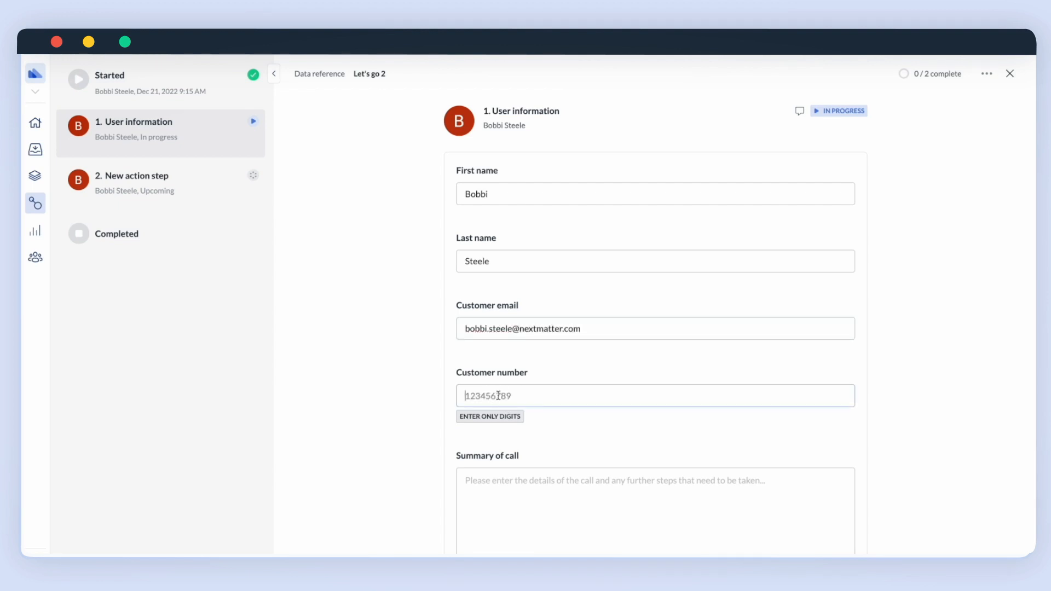
type("123456789")
left_click(521, 481)
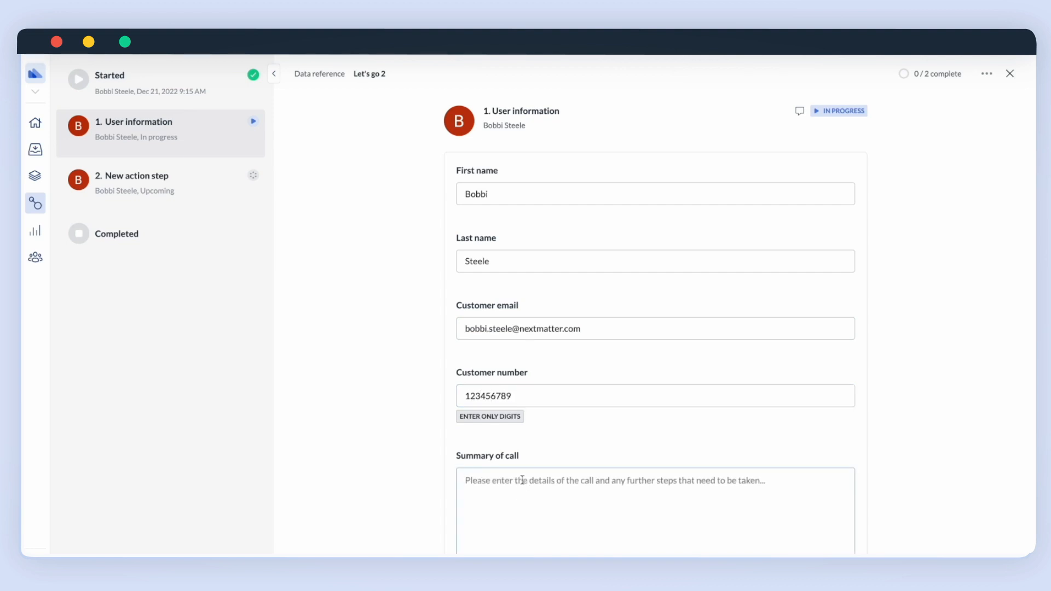
type("Everythin")
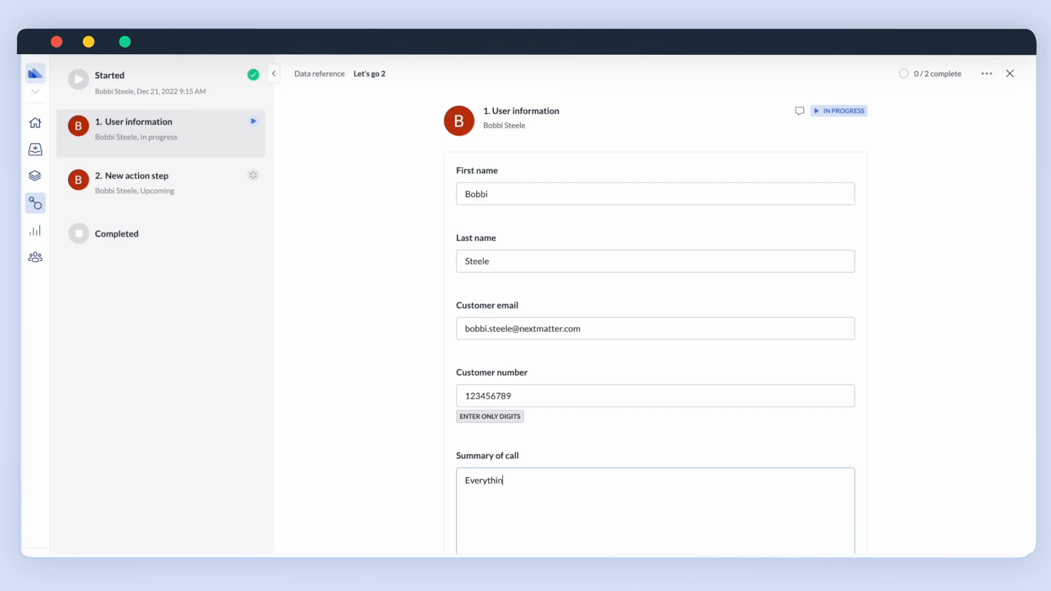
type("g's done! Time to do some awesomethi")
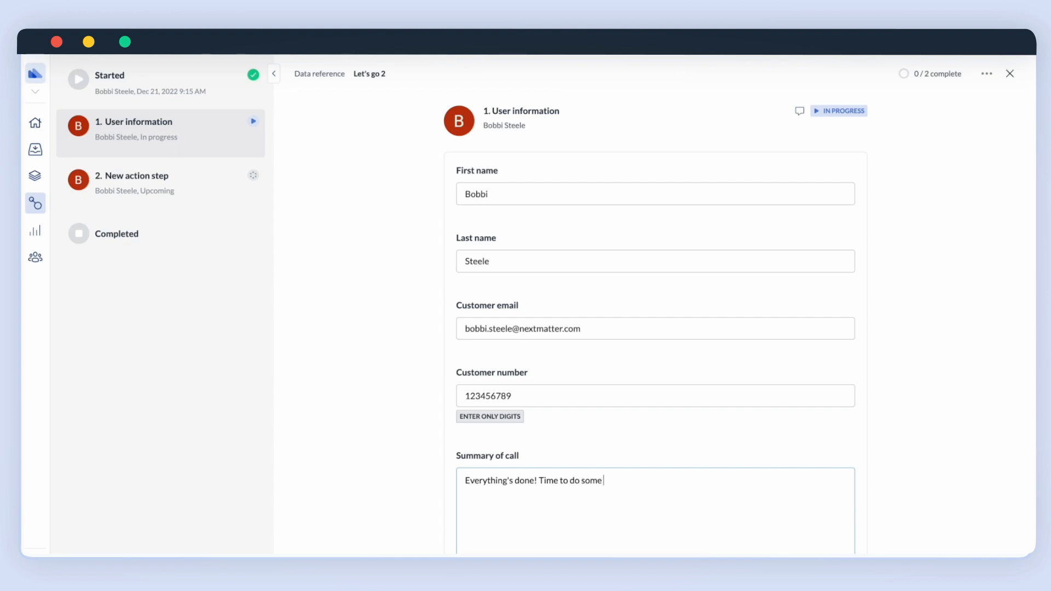
key("BackSpace")
key("BackSpace")
key("BackSpace")
type("things!")
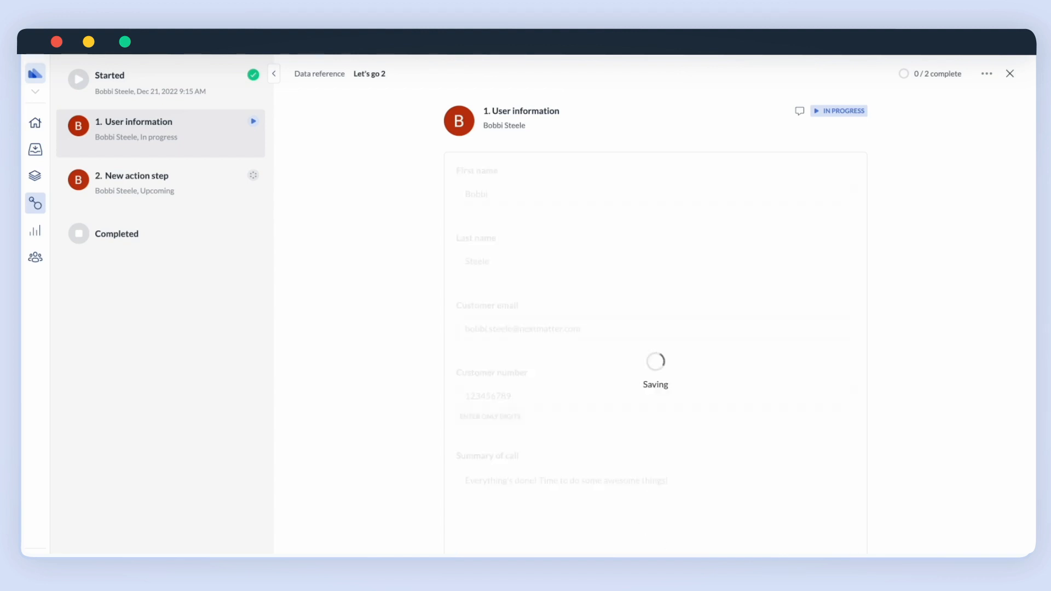
Submit the completed User information step with Super+Enter to reach the New action step.
key("super+Return")
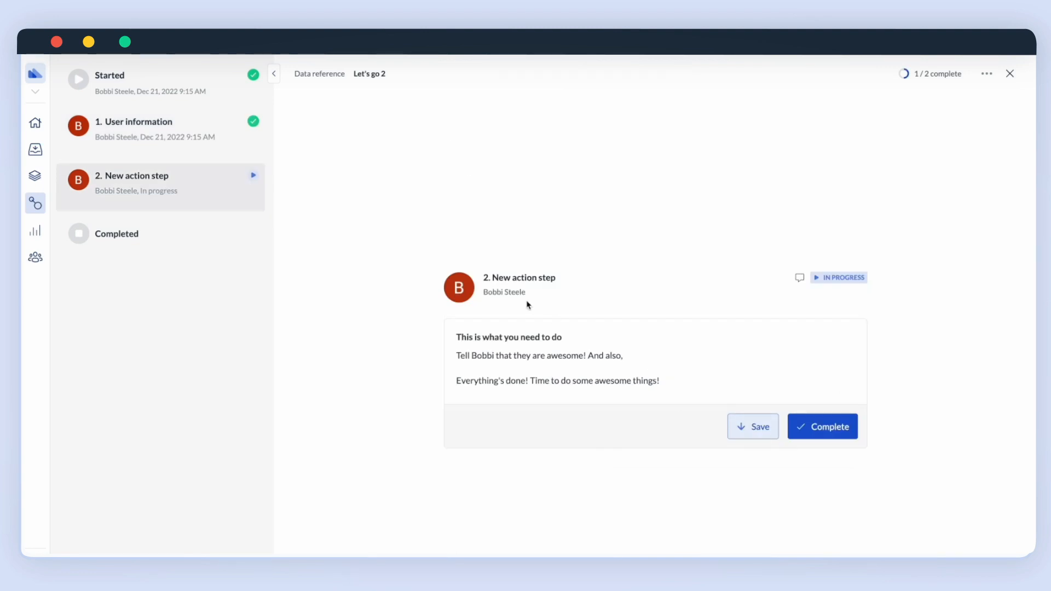